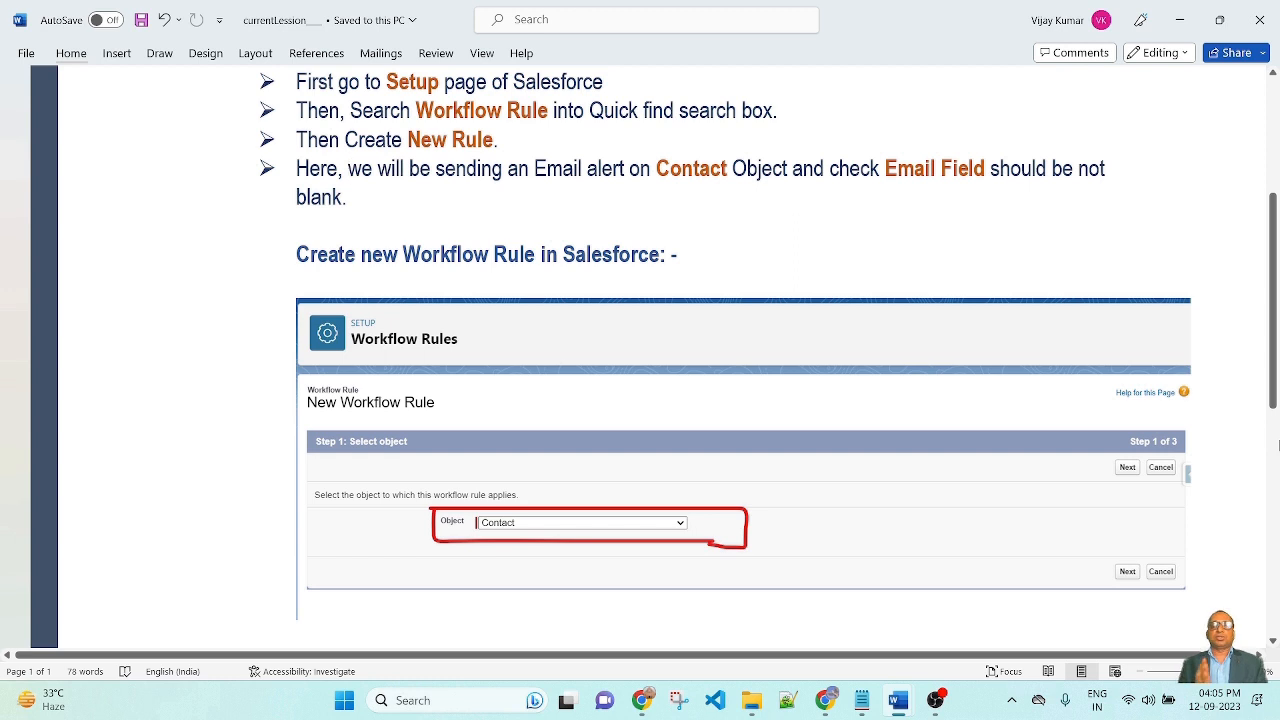
Scroll through the Word document's written steps for the Contact email-alert workflow rule
{"action": "scroll", "coordinate": [1156, 483], "scroll_direction": "up", "scroll_amount": 1}
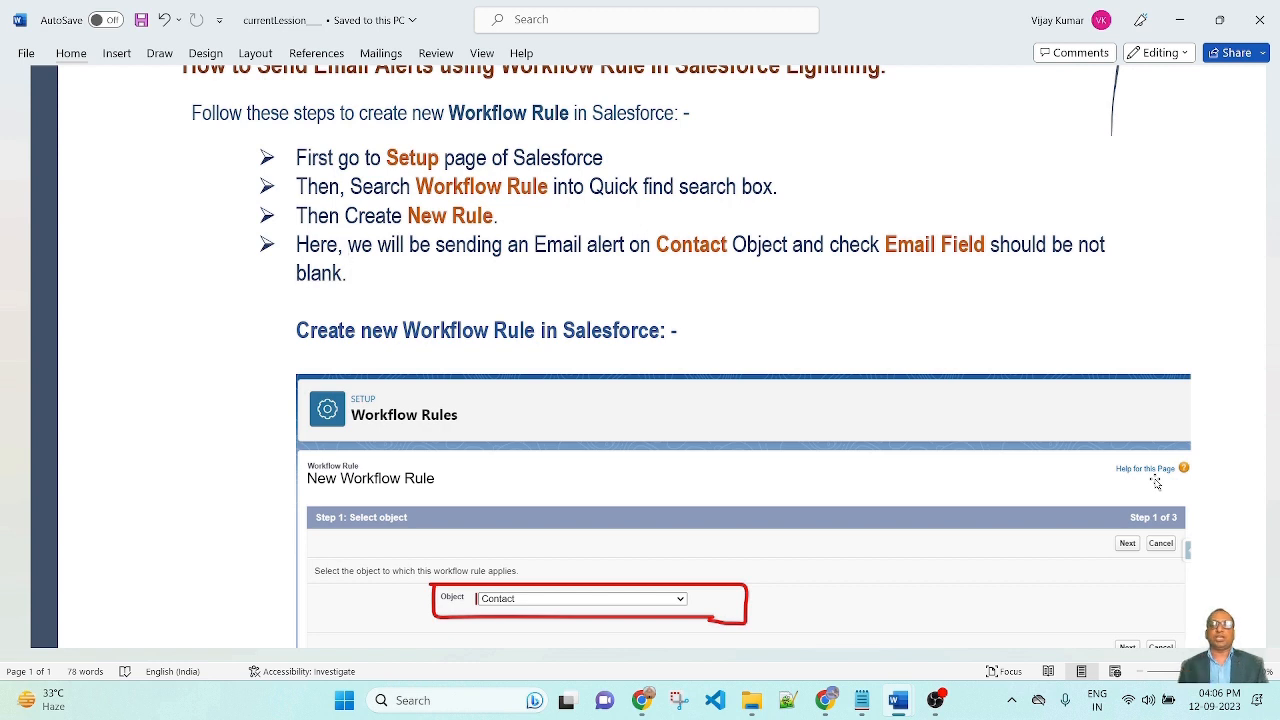
{"action": "scroll", "coordinate": [700, 420], "scroll_direction": "down", "scroll_amount": 3}
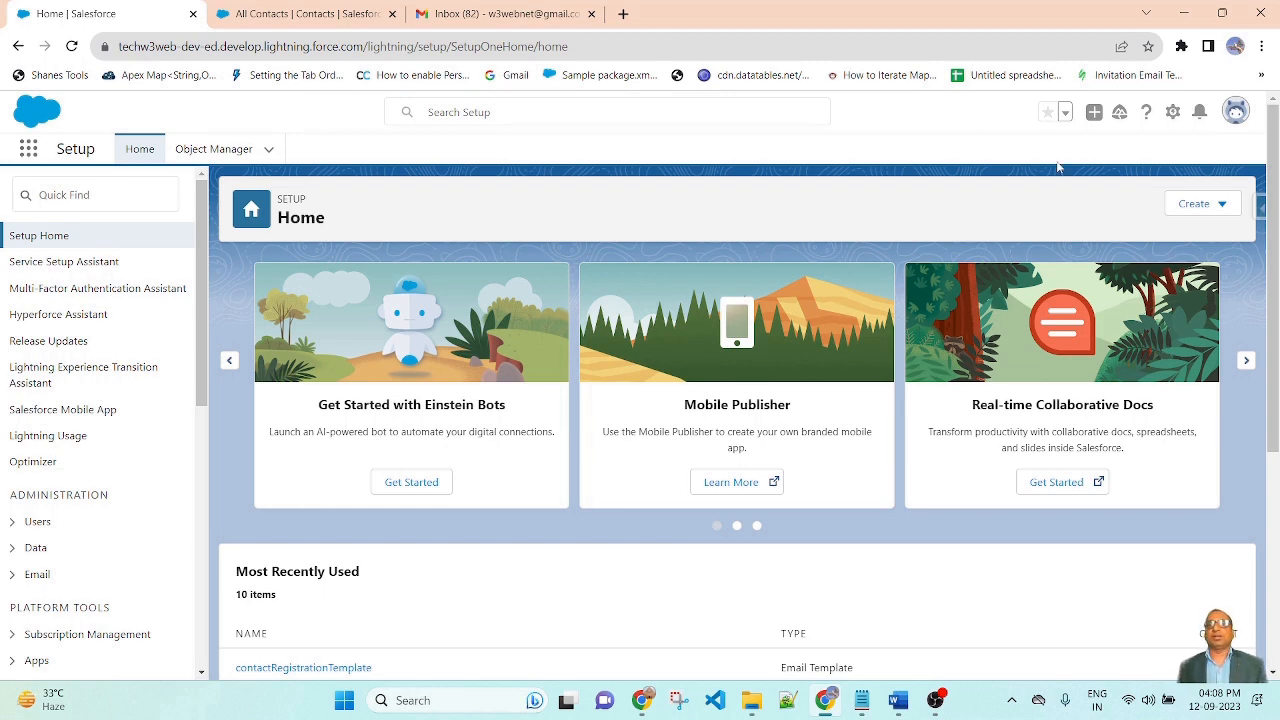
Switch from Setup to the All Contacts list view showing 28 contacts
{"action": "left_click", "coordinate": [1173, 112]}
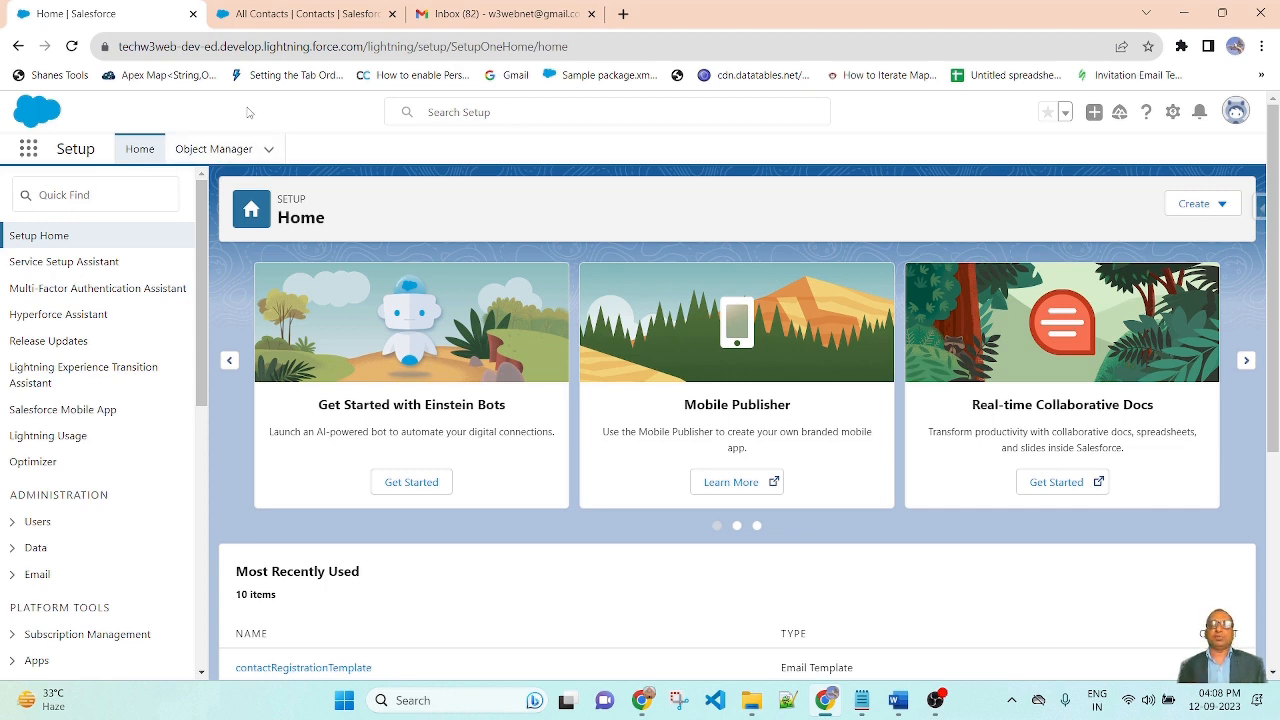
{"action": "left_click", "coordinate": [318, 10]}
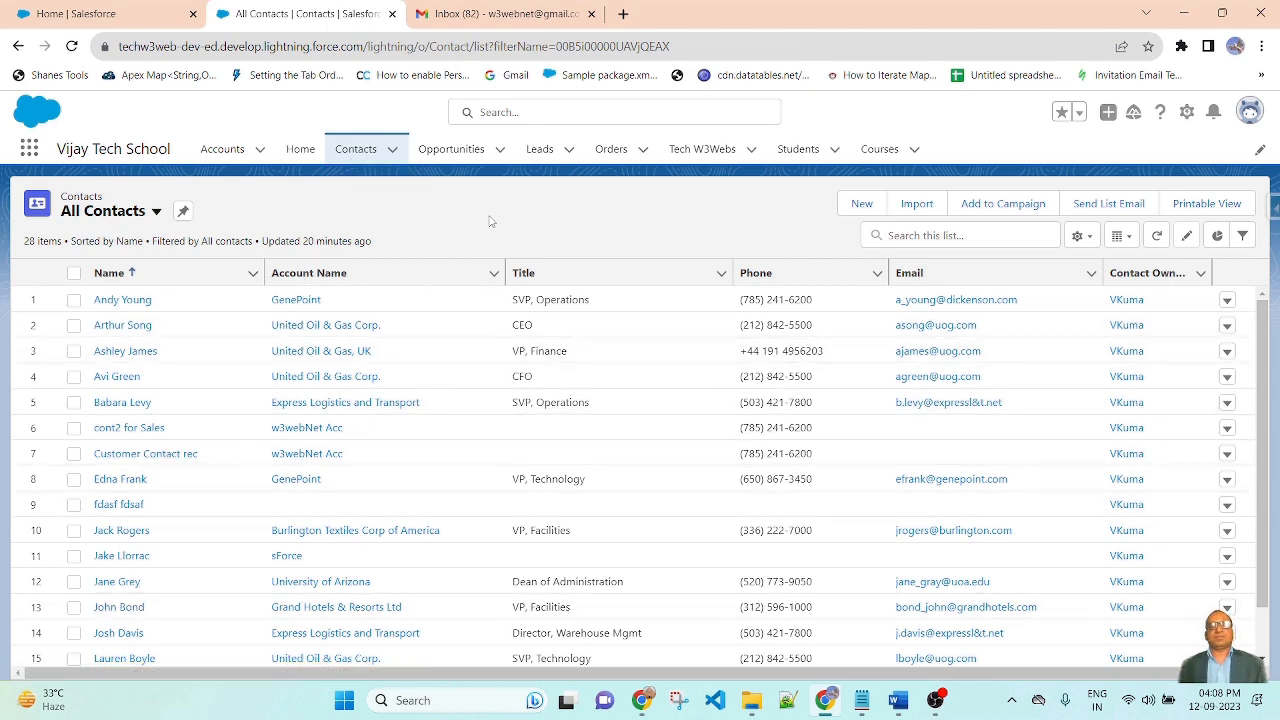
{"action": "left_click", "coordinate": [861, 205]}
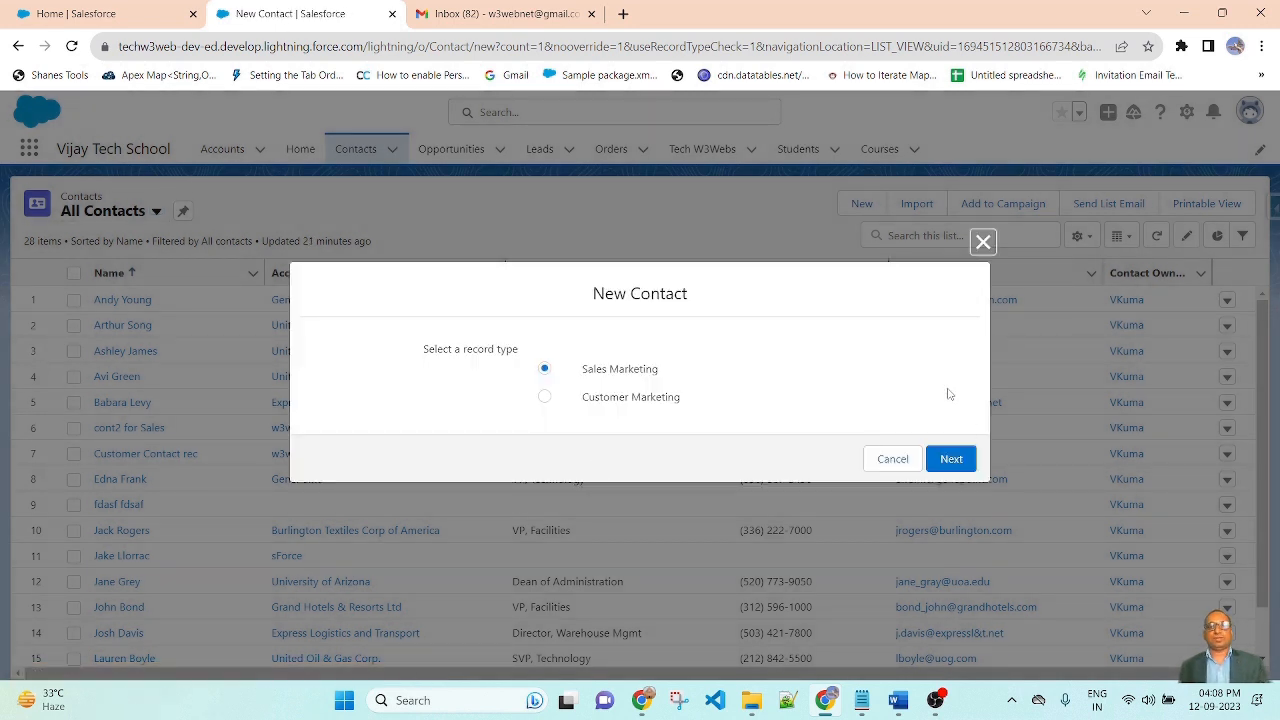
{"action": "left_click", "coordinate": [955, 462]}
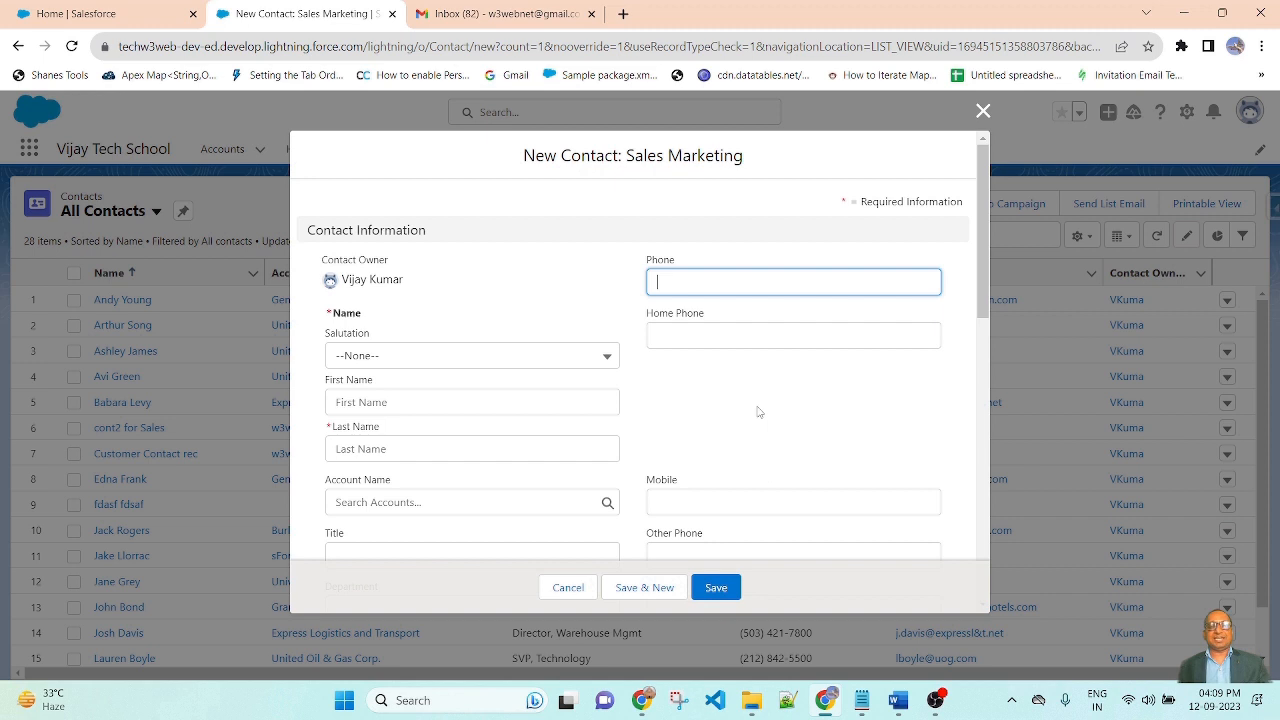
{"action": "scroll", "coordinate": [758, 411], "scroll_direction": "down", "scroll_amount": 2}
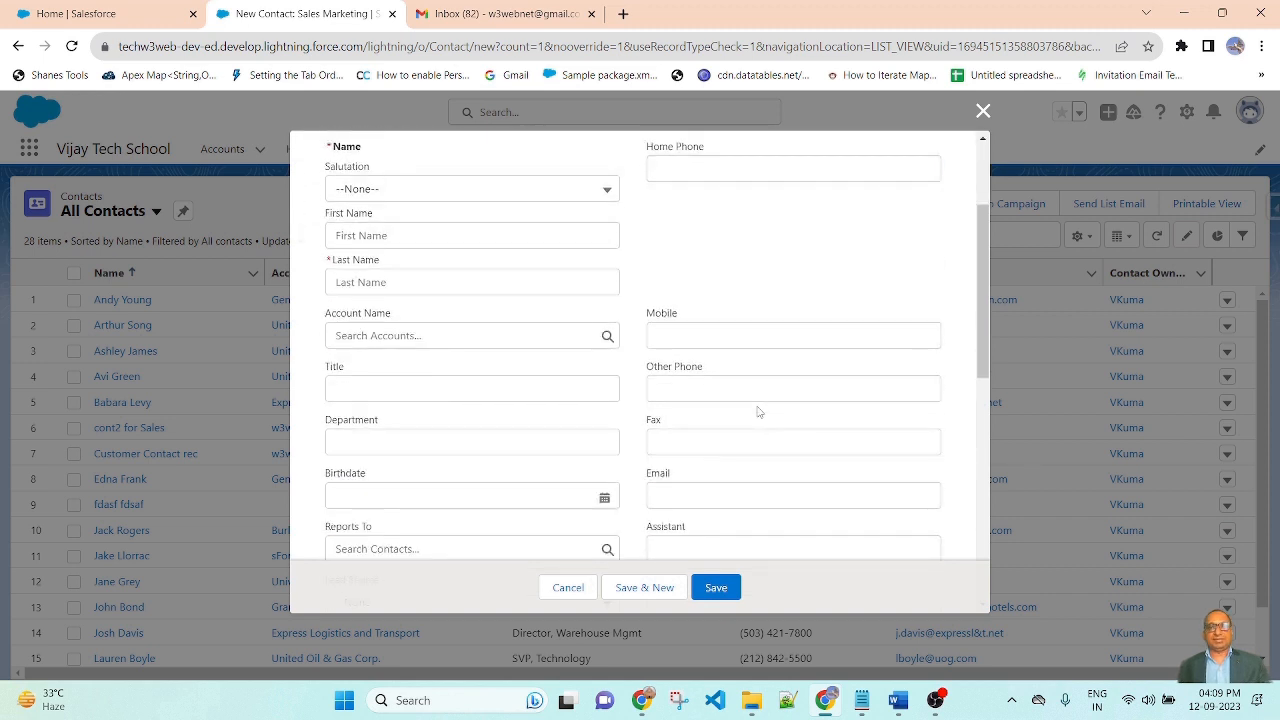
{"action": "scroll", "coordinate": [770, 440], "scroll_direction": "down", "scroll_amount": 1}
{"action": "left_click", "coordinate": [703, 412]}
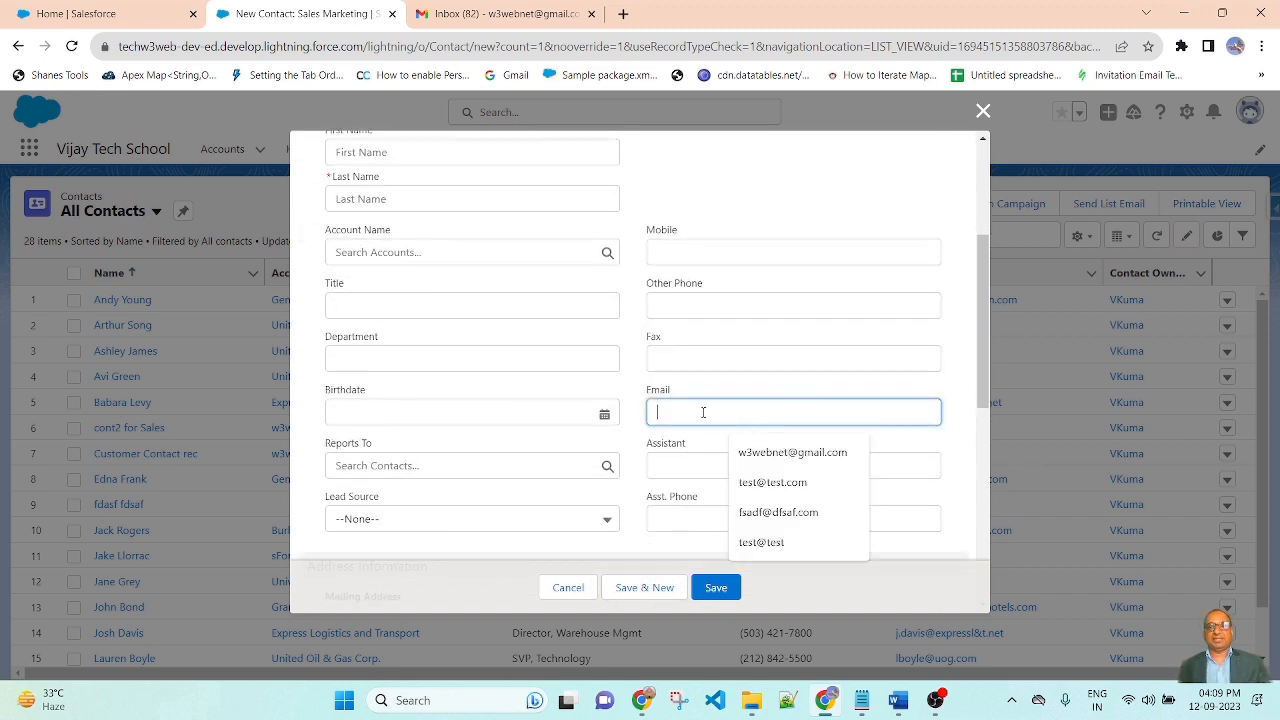
{"action": "left_click", "coordinate": [652, 384]}
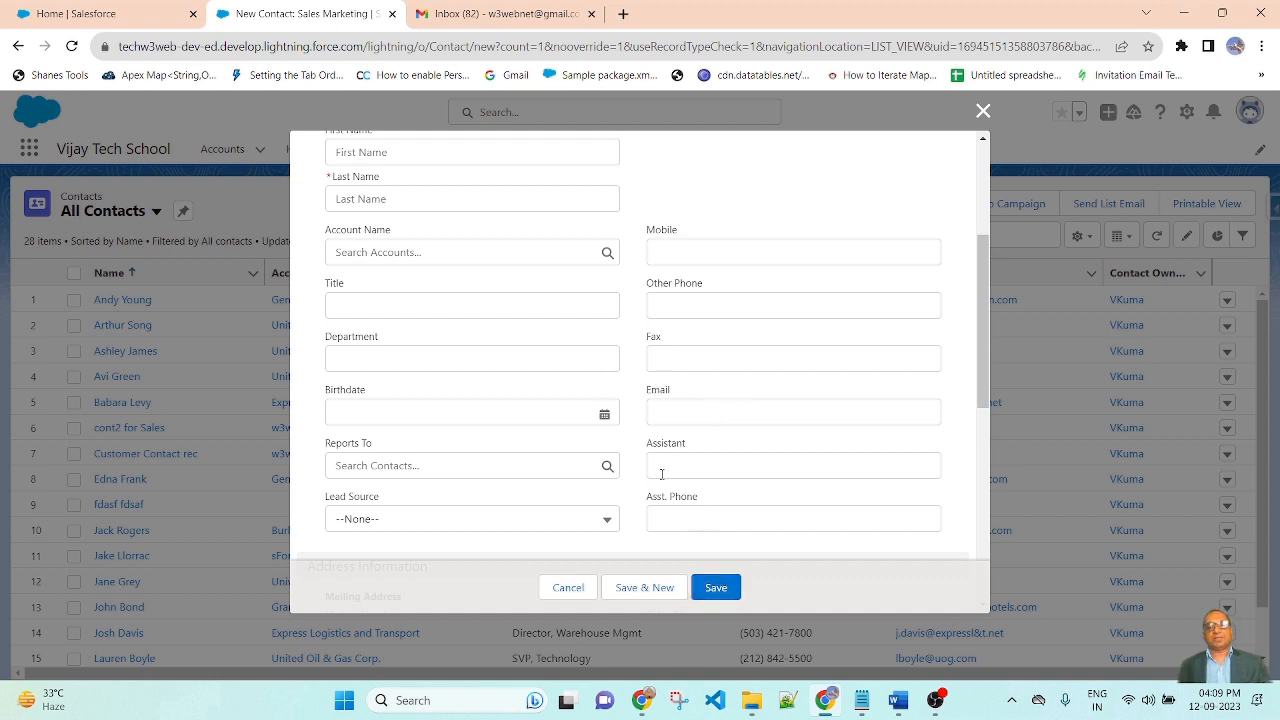
{"action": "scroll", "coordinate": [705, 460], "scroll_direction": "up", "scroll_amount": 5}
{"action": "scroll", "coordinate": [845, 460], "scroll_direction": "down", "scroll_amount": 2}
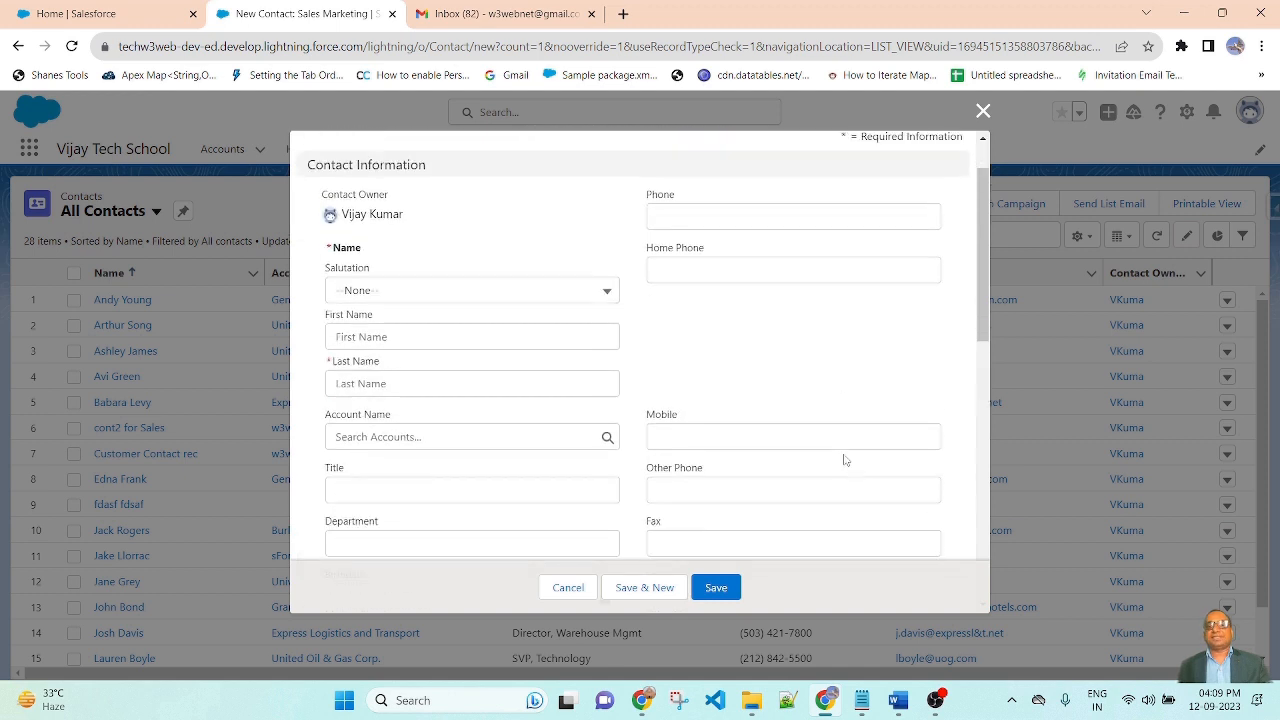
{"action": "scroll", "coordinate": [844, 458], "scroll_direction": "down", "scroll_amount": 2}
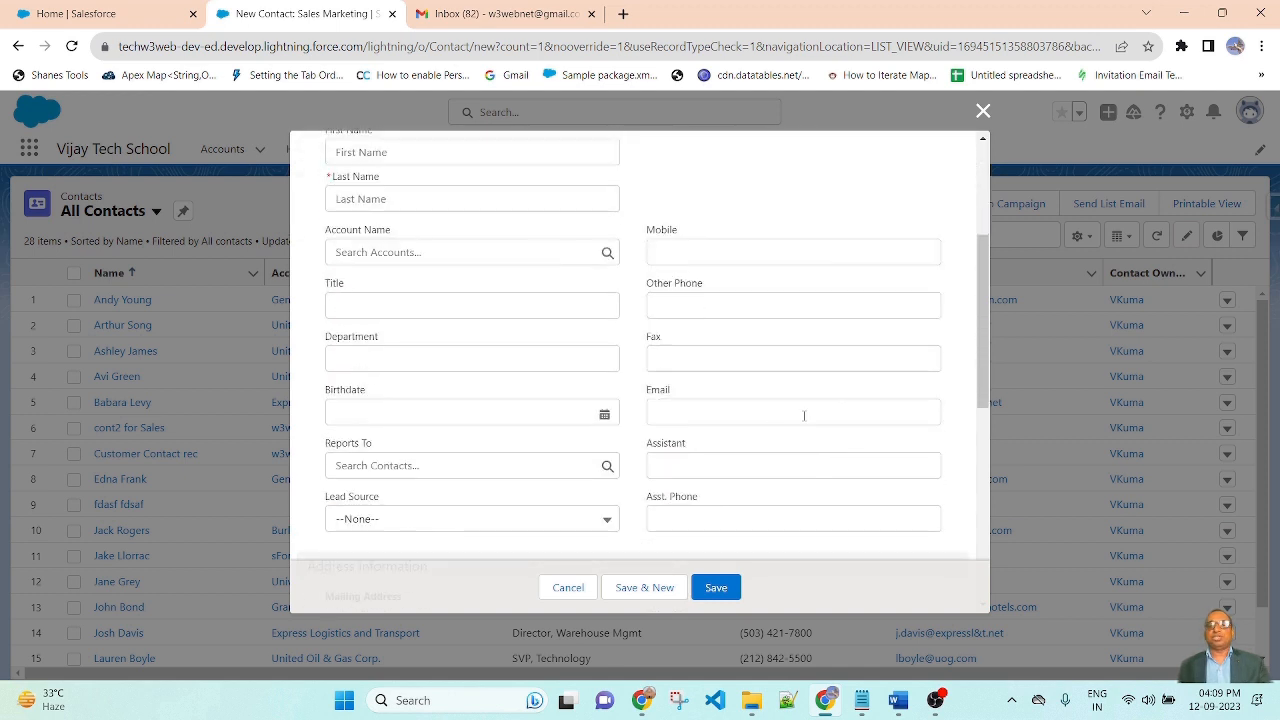
{"action": "left_click", "coordinate": [726, 412]}
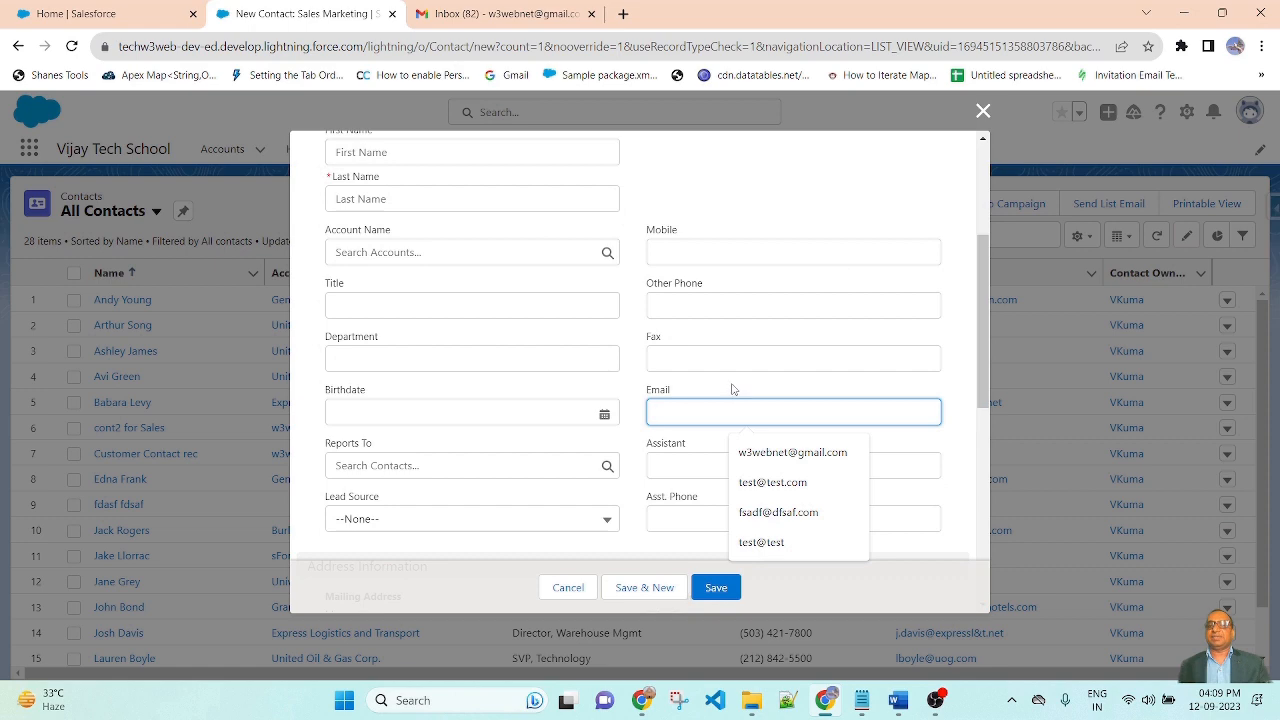
{"action": "left_click", "coordinate": [983, 110]}
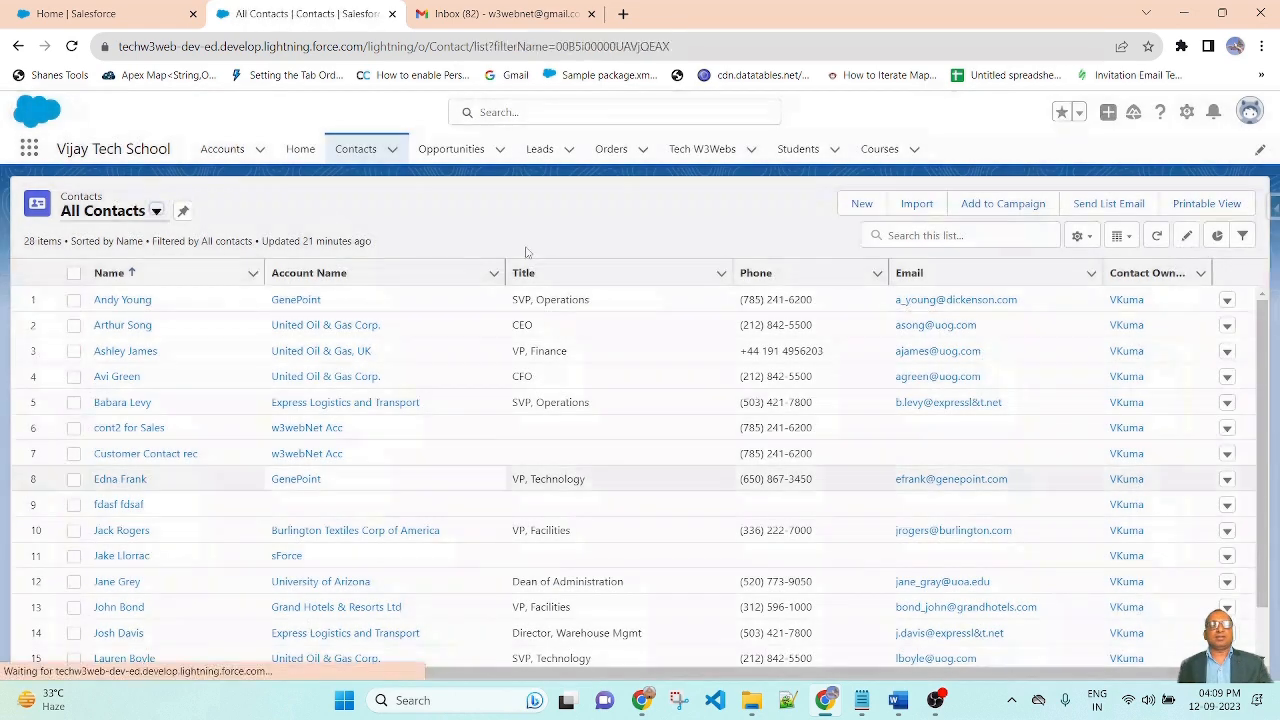
Save the first contact's record with its existing Email address left unchanged
{"action": "left_click", "coordinate": [123, 303]}
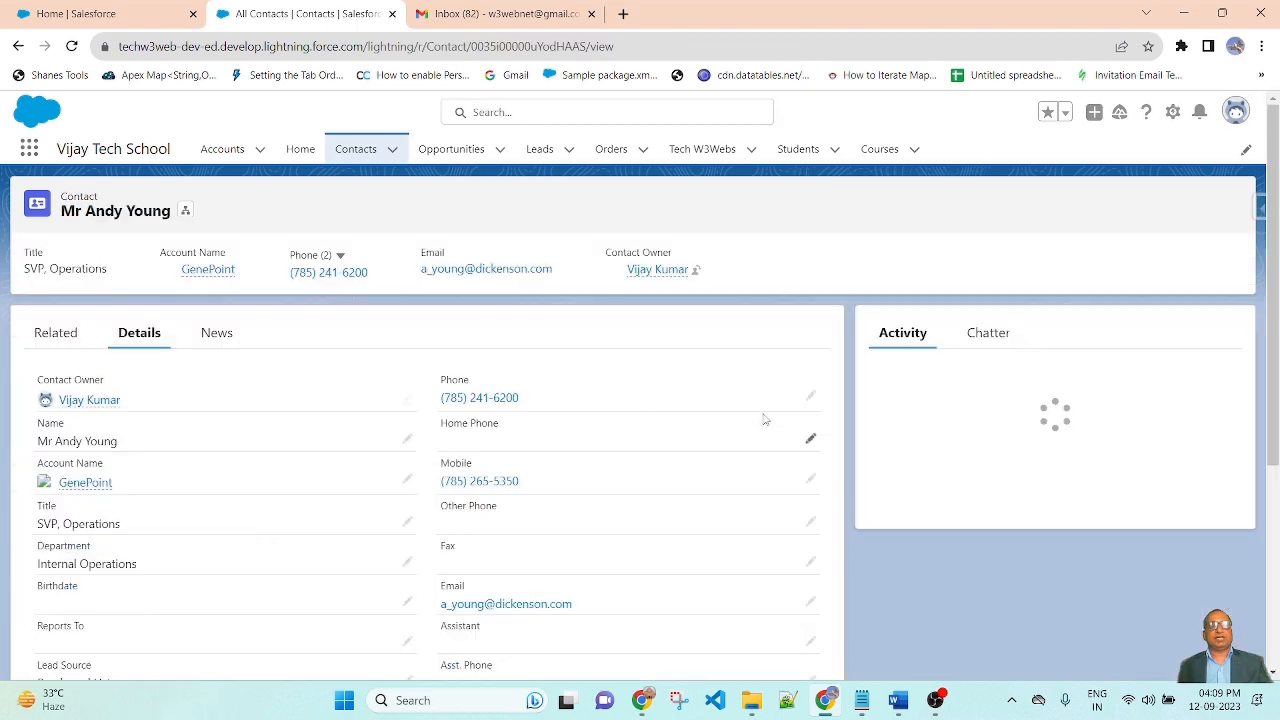
{"action": "left_click", "coordinate": [811, 515]}
{"action": "scroll", "coordinate": [623, 363], "scroll_direction": "down", "scroll_amount": 2}
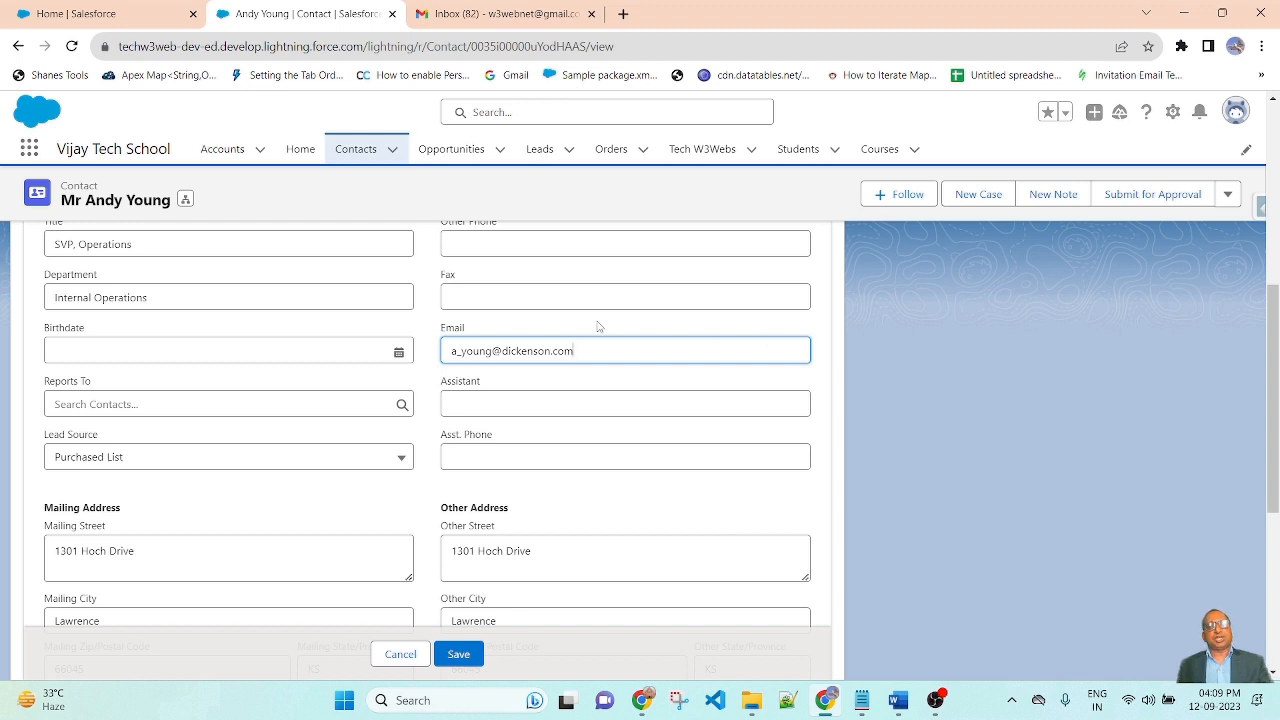
{"action": "left_click_drag", "start_coordinate": [591, 350], "coordinate": [442, 352]}
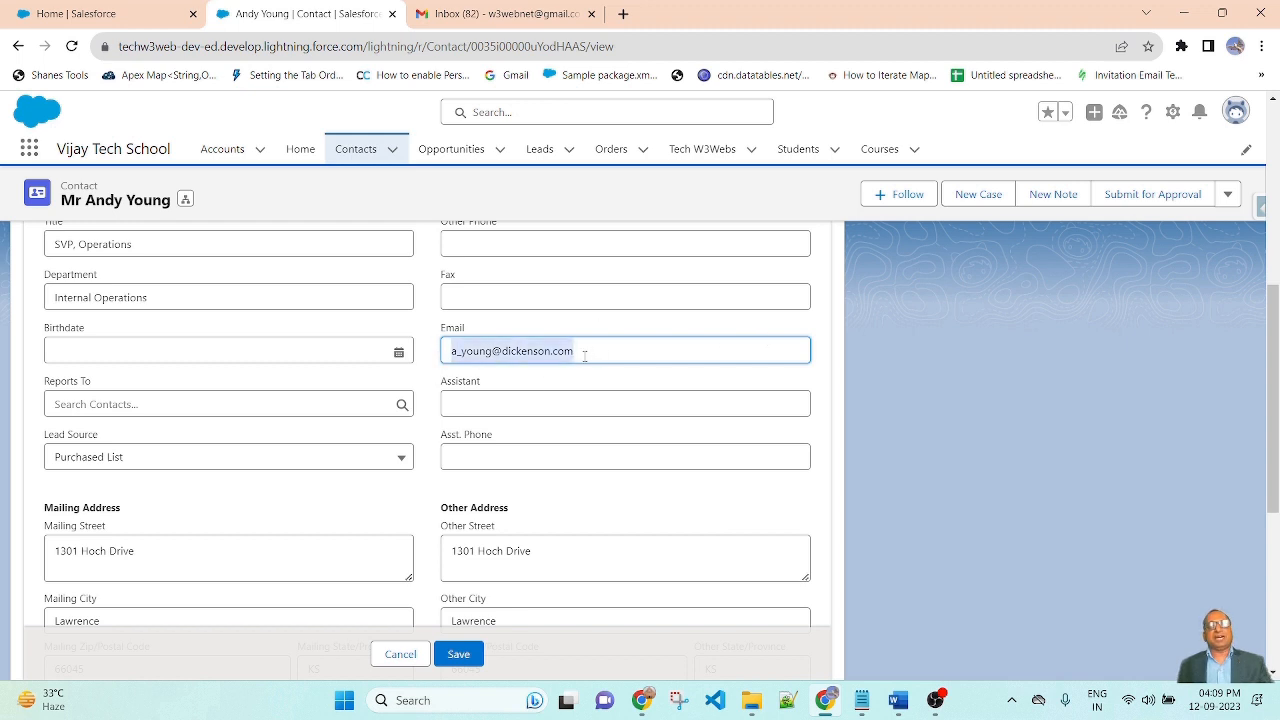
{"action": "left_click", "coordinate": [458, 653]}
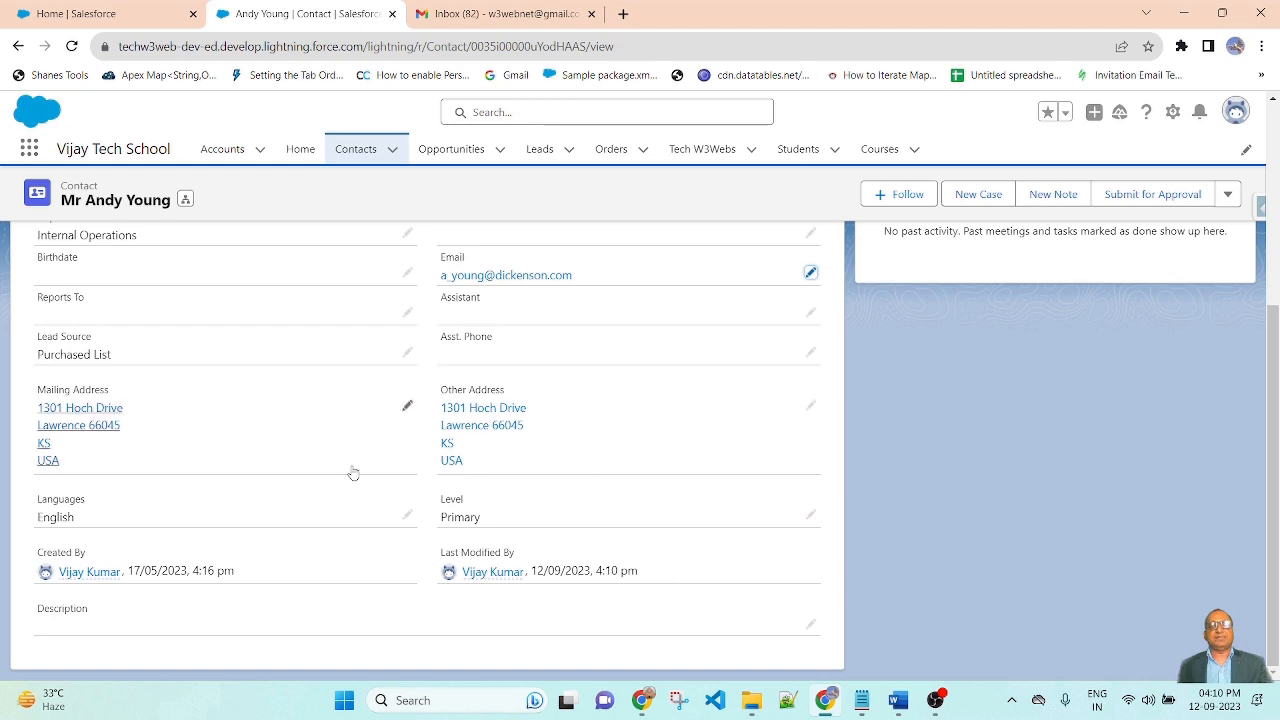
{"action": "scroll", "coordinate": [580, 520], "scroll_direction": "up", "scroll_amount": 2}
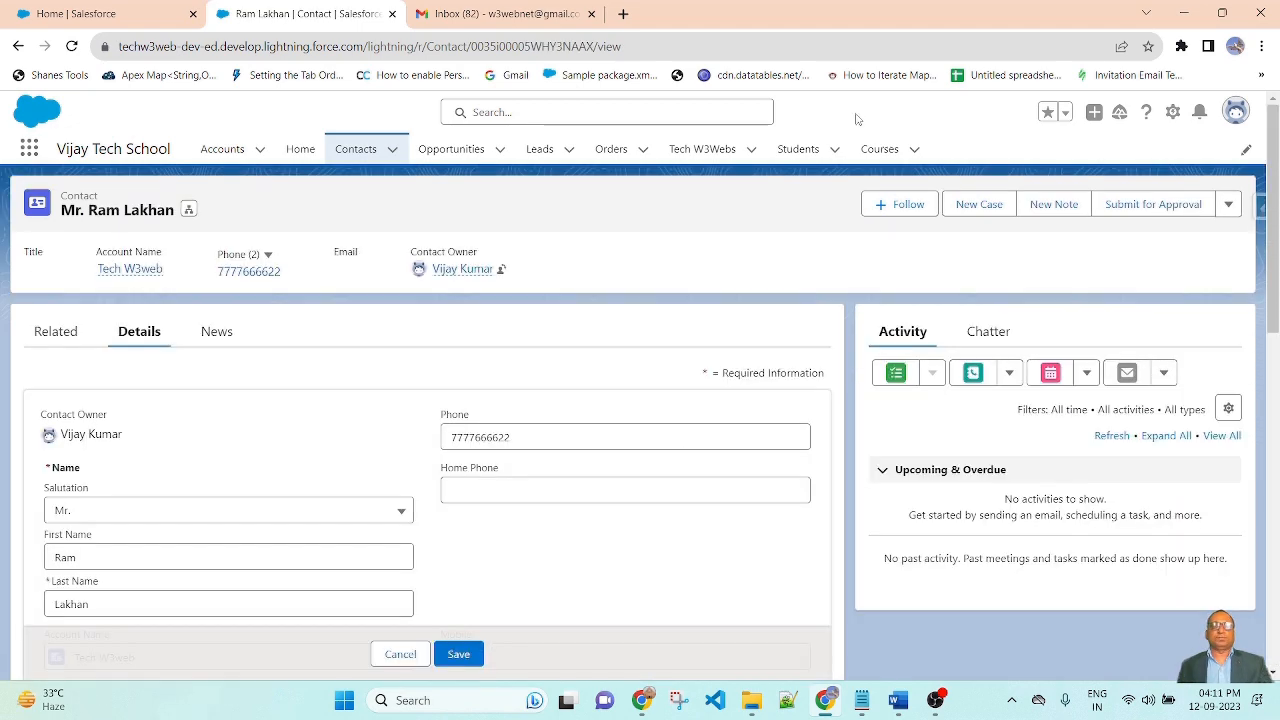
Search 'work' in Setup Quick Find and go to Workflow Rules
{"action": "left_click", "coordinate": [66, 13]}
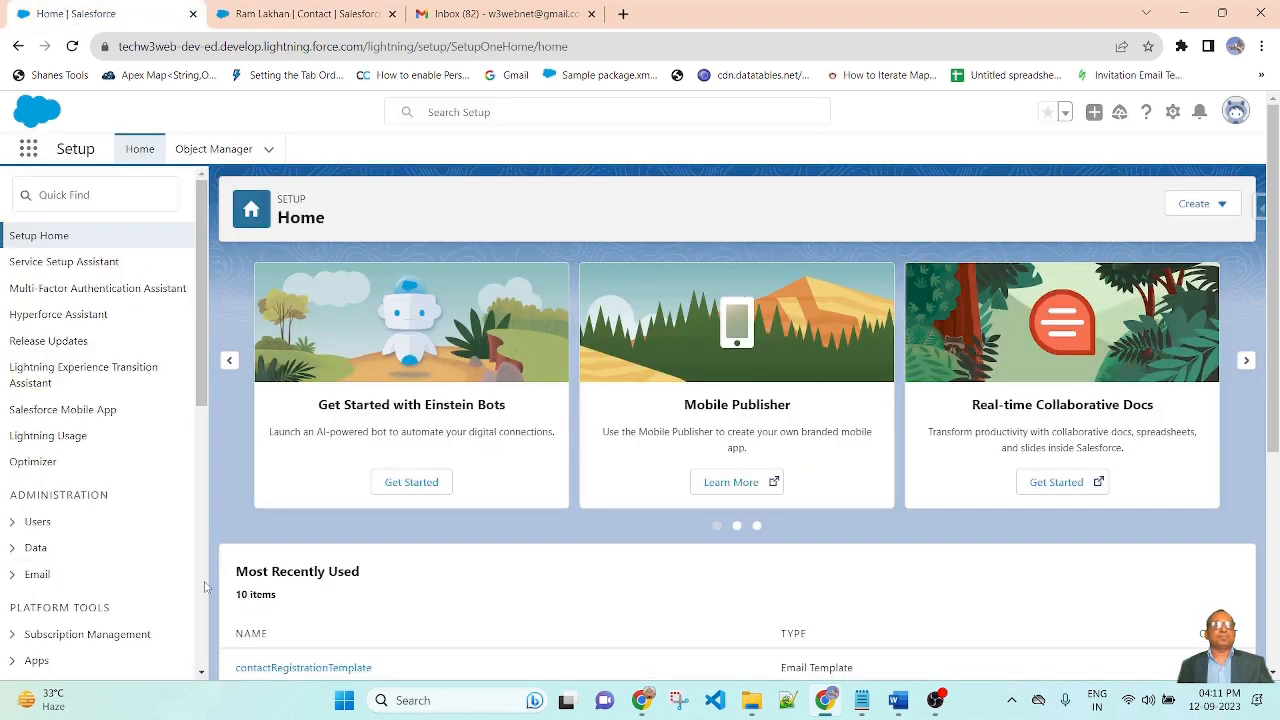
{"action": "left_click", "coordinate": [55, 195]}
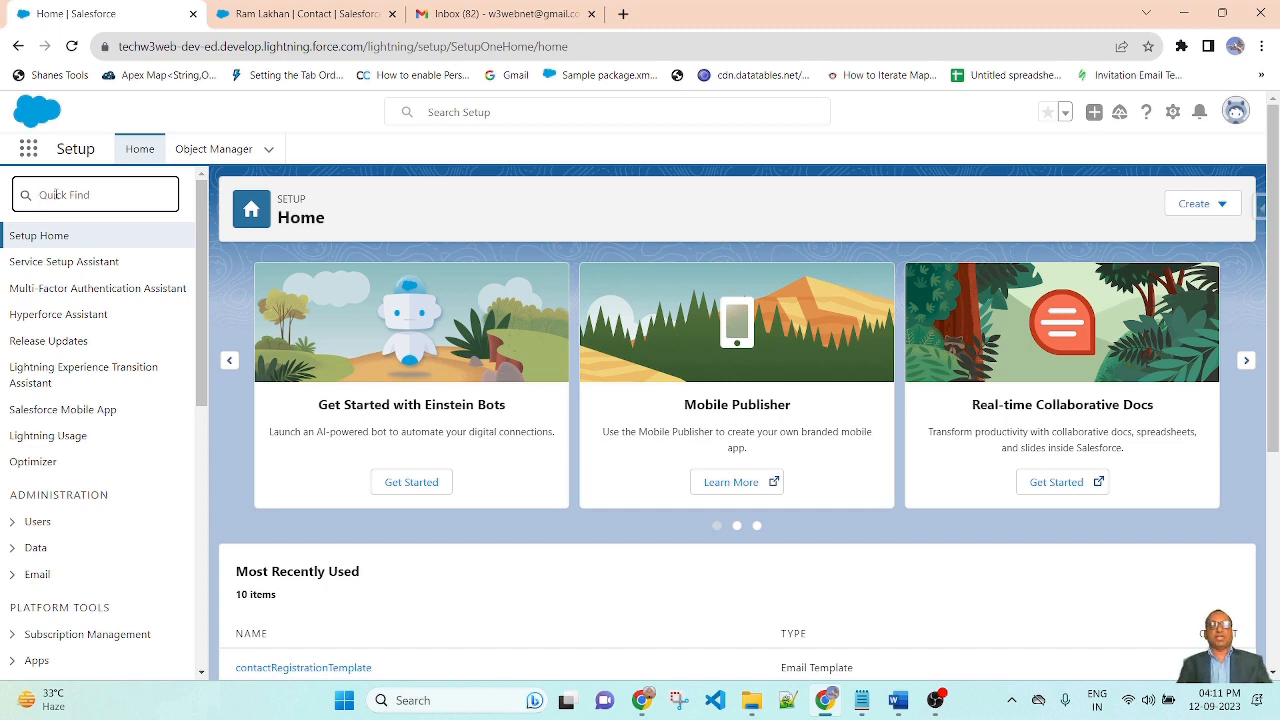
{"action": "type", "text": "work"}
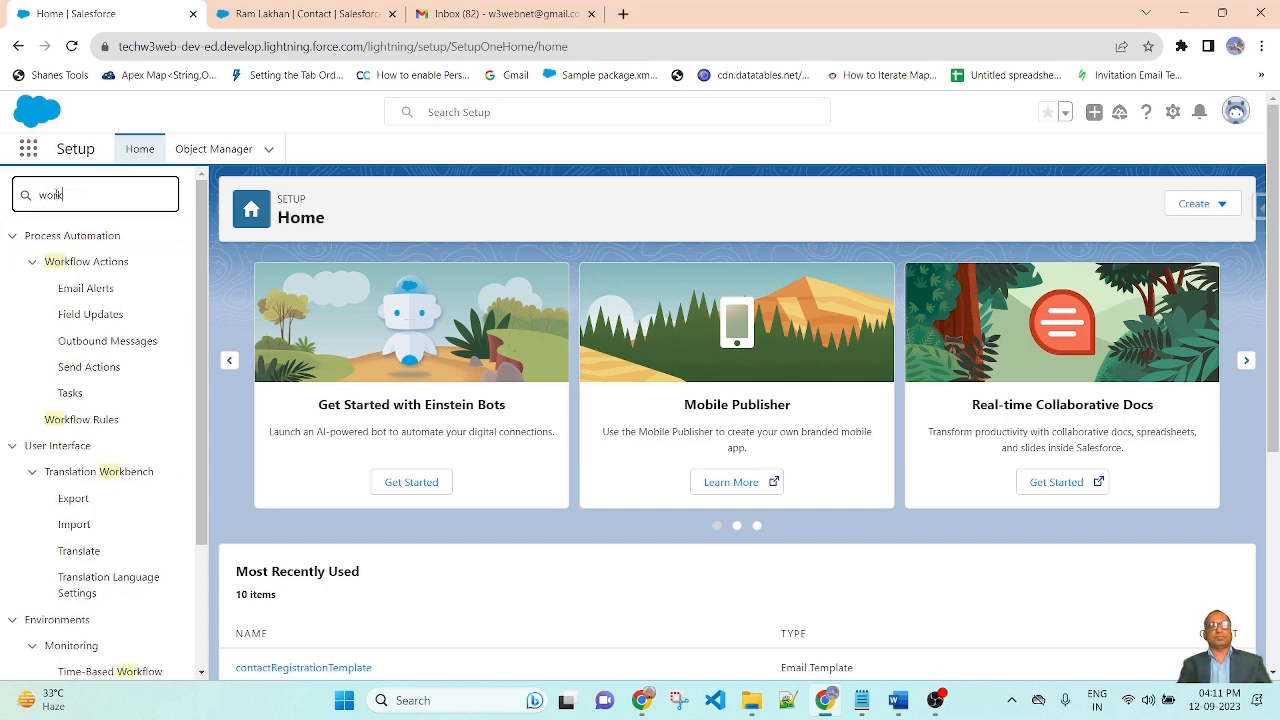
{"action": "left_click", "coordinate": [75, 420]}
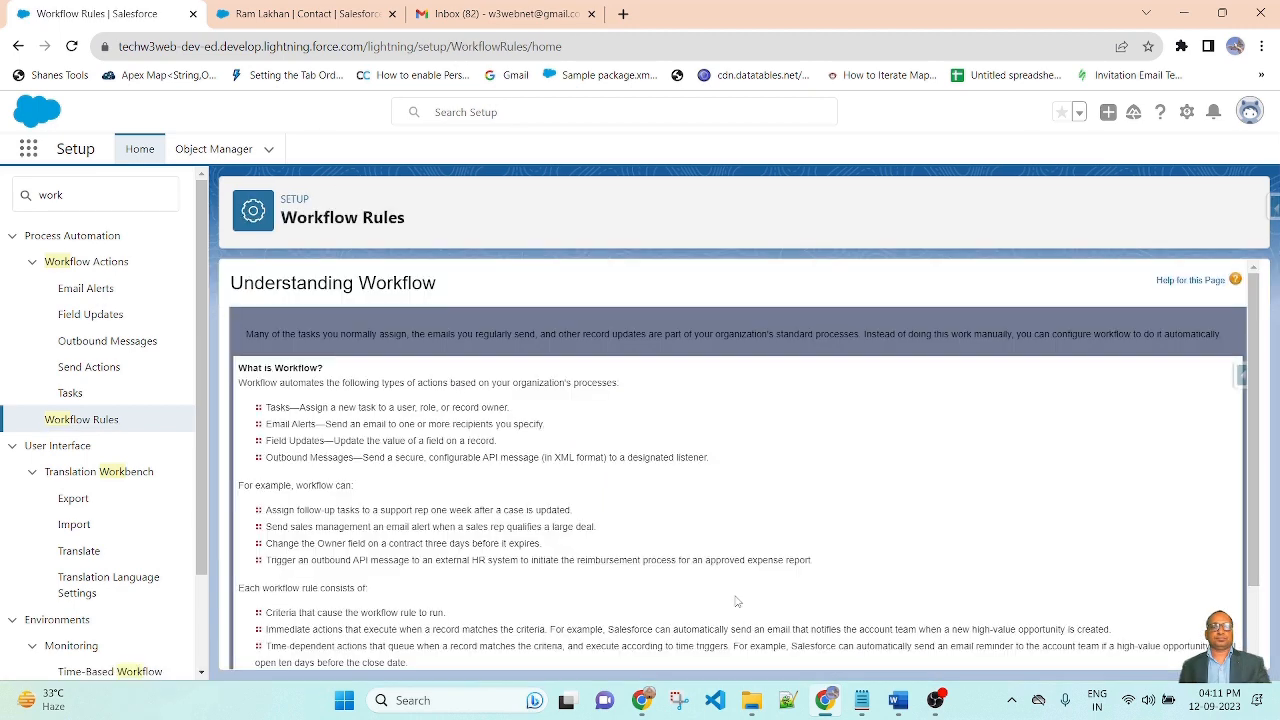
Begin a new workflow rule, continuing with Workflow Rules instead of Flow Builder
{"action": "scroll", "coordinate": [798, 583], "scroll_direction": "down", "scroll_amount": 2}
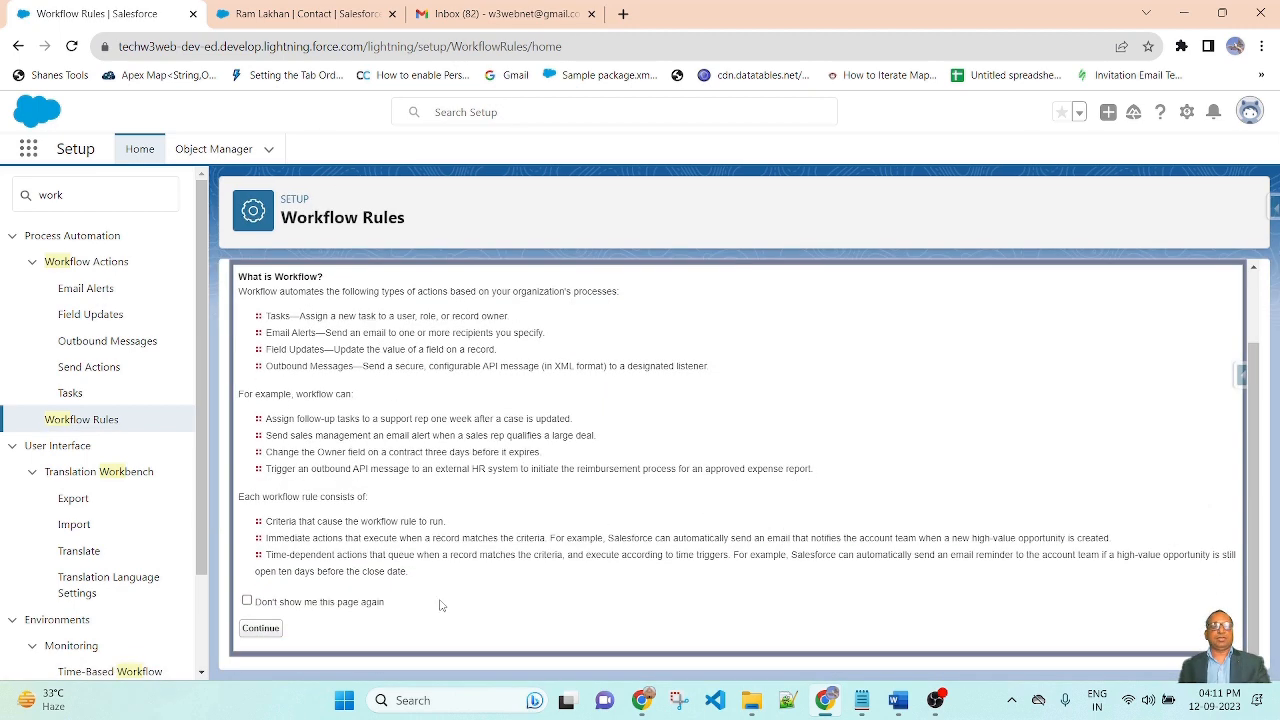
{"action": "left_click", "coordinate": [266, 636]}
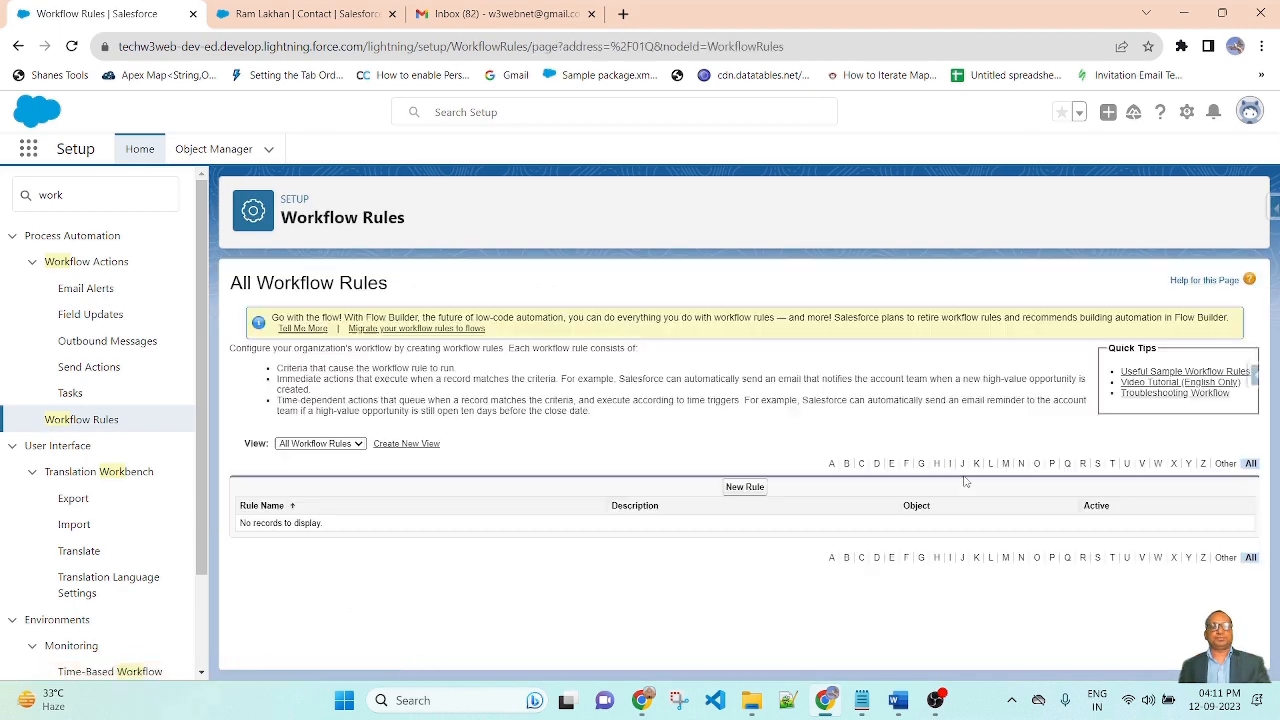
{"action": "left_click", "coordinate": [742, 488]}
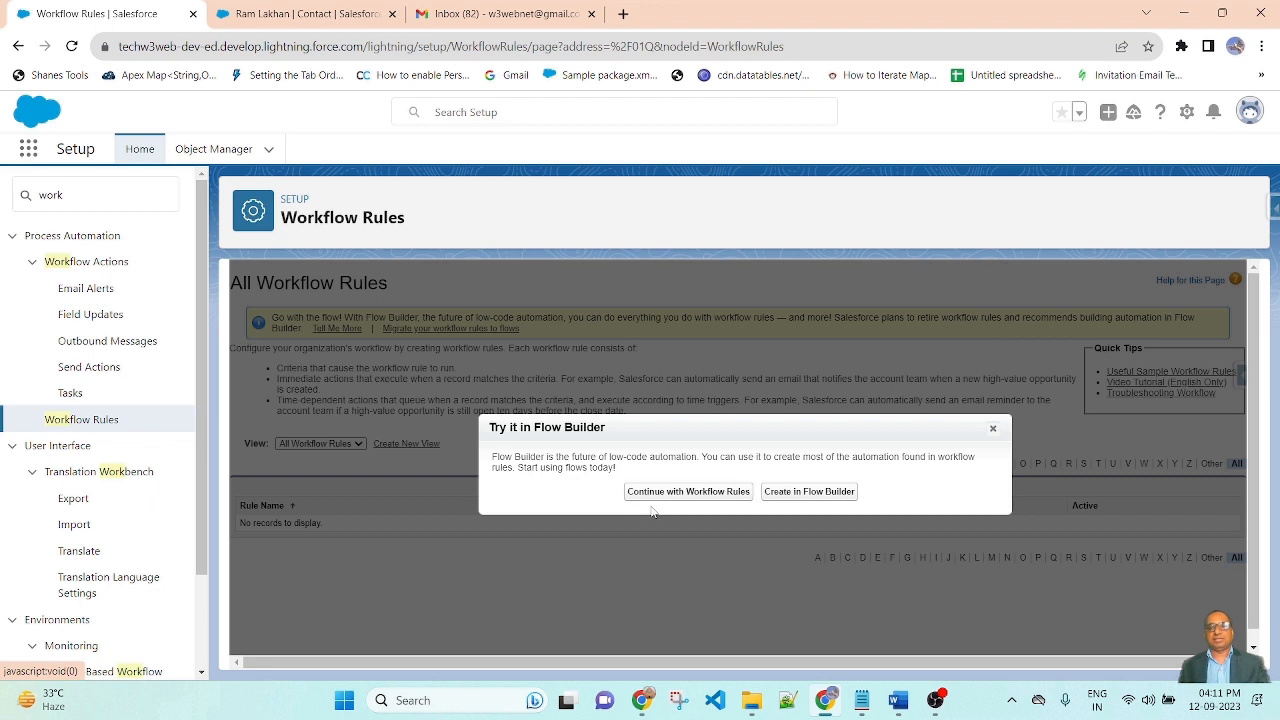
{"action": "left_click", "coordinate": [735, 494]}
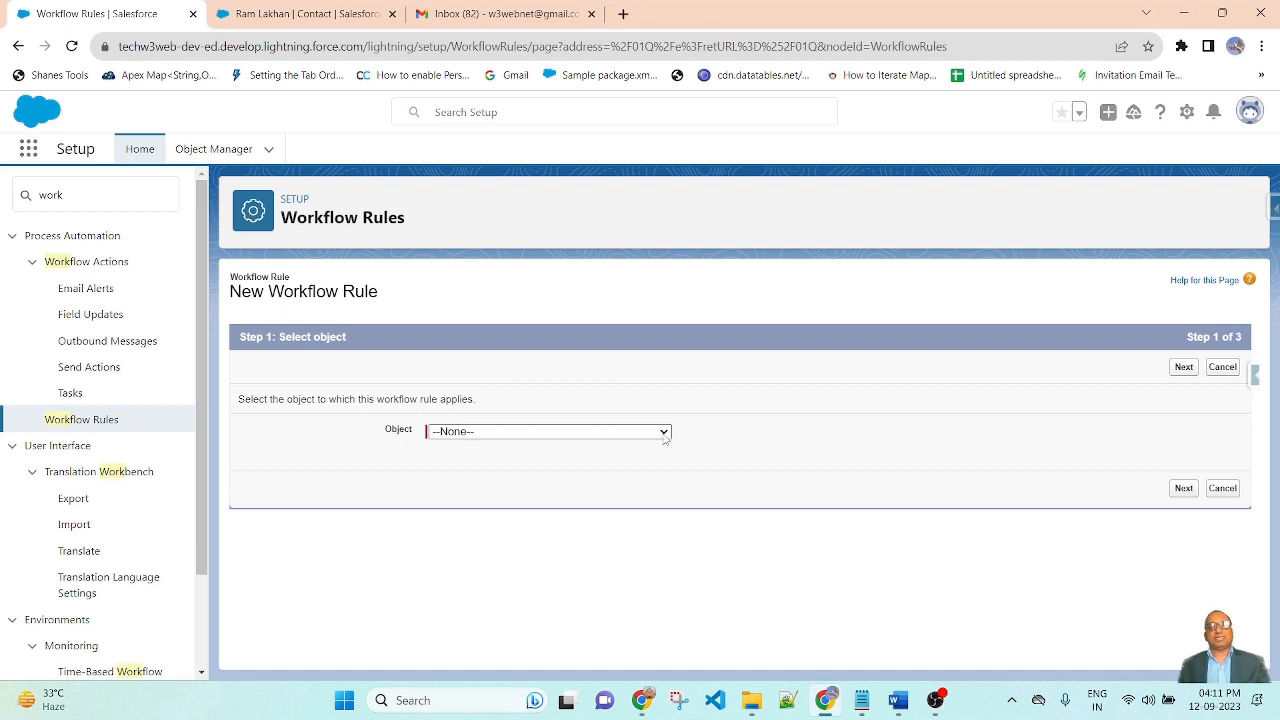
Choose Contact as the rule's object and advance to Step 2 of 3
{"action": "left_click", "coordinate": [664, 433]}
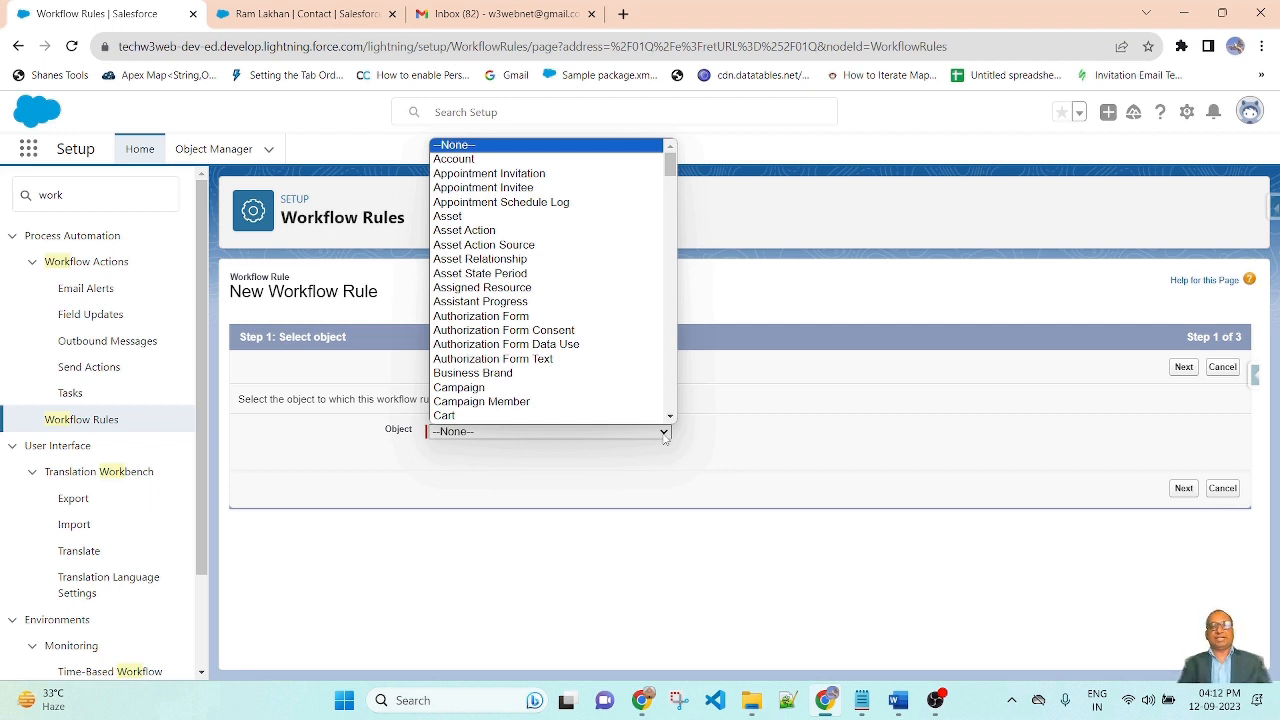
{"action": "type", "text": "cont"}
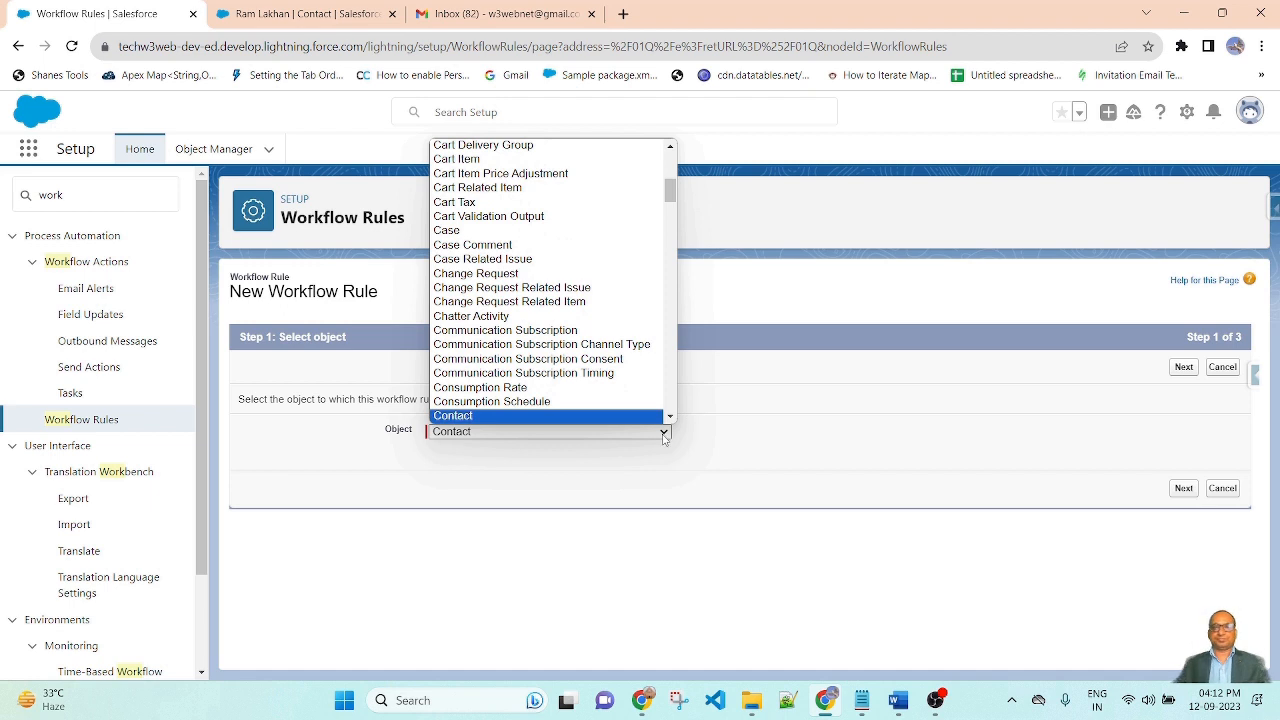
{"action": "key", "text": "Return"}
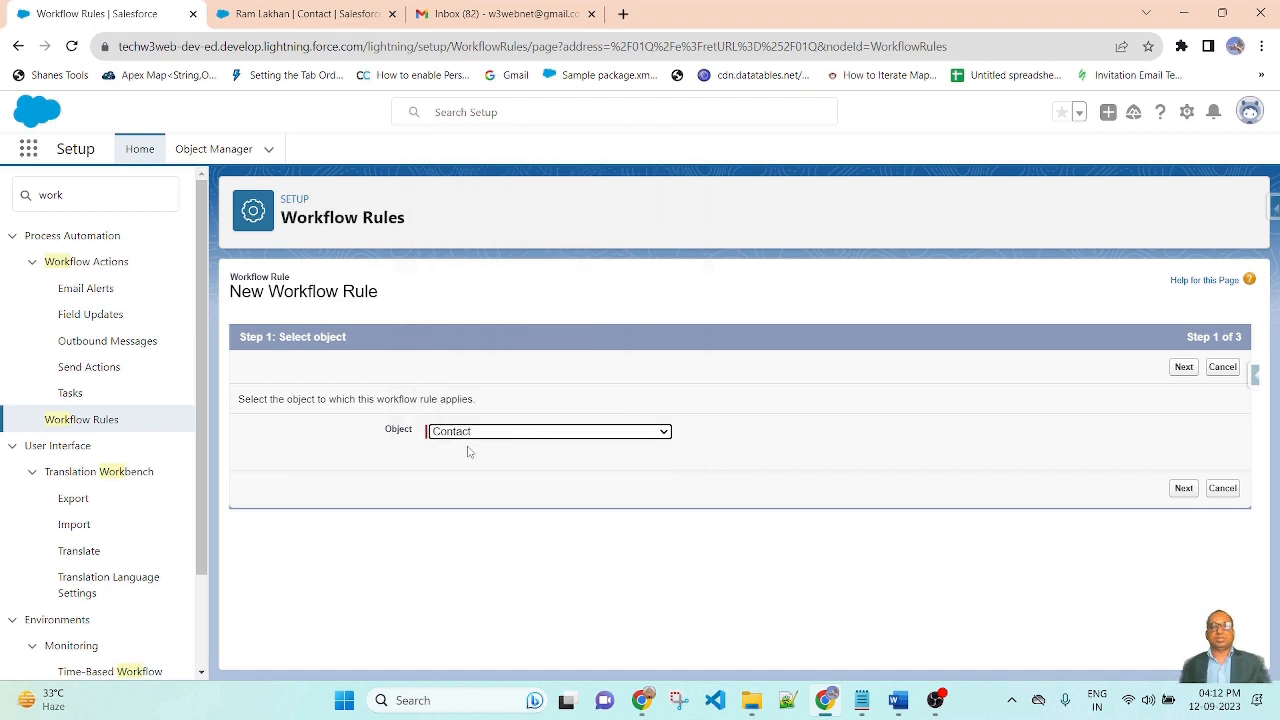
{"action": "left_click", "coordinate": [1183, 488]}
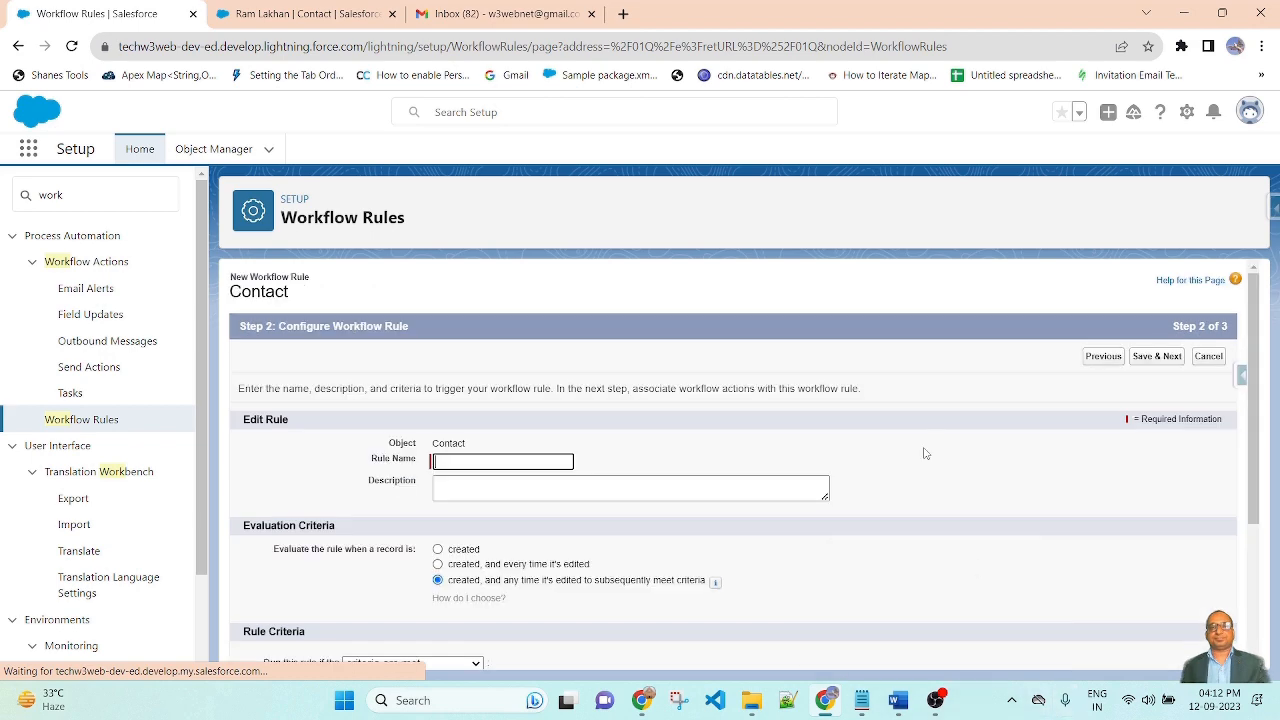
Enter 'Contact Workflow Rule' as the rule name
{"action": "scroll", "coordinate": [926, 454], "scroll_direction": "down", "scroll_amount": 1}
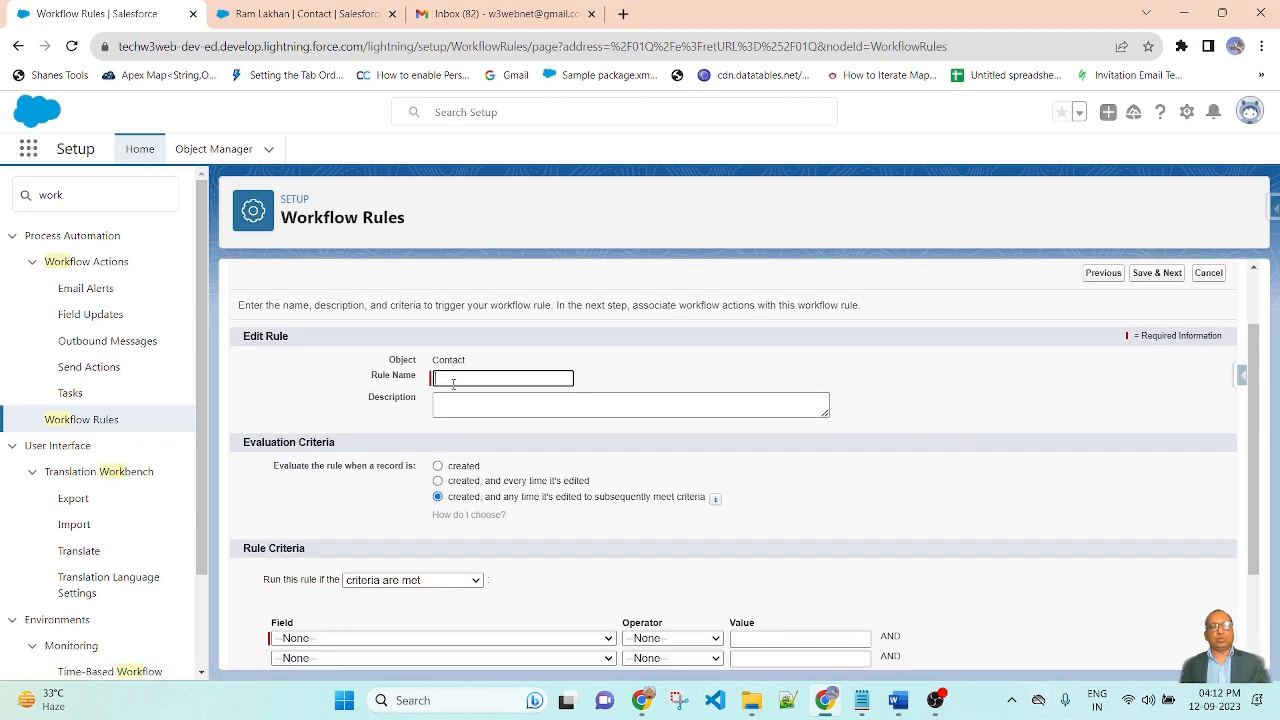
{"action": "scroll", "coordinate": [443, 543], "scroll_direction": "down", "scroll_amount": 2}
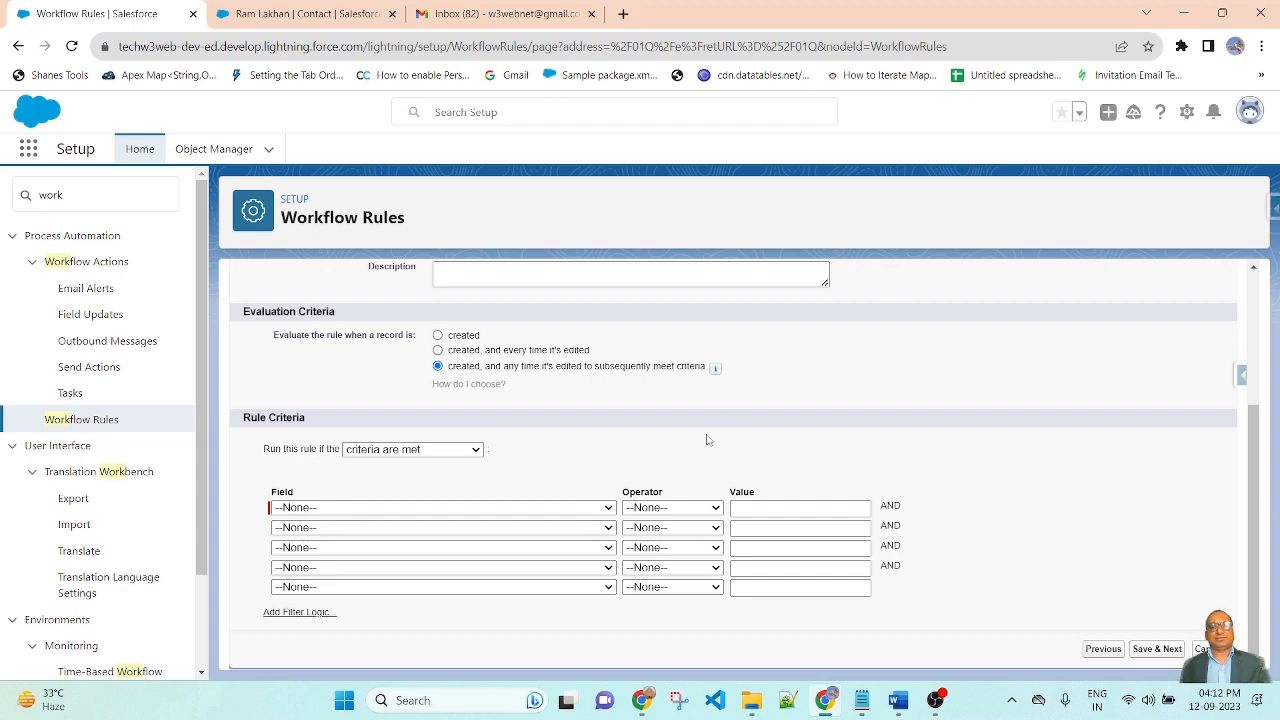
{"action": "scroll", "coordinate": [700, 450], "scroll_direction": "up", "scroll_amount": 3}
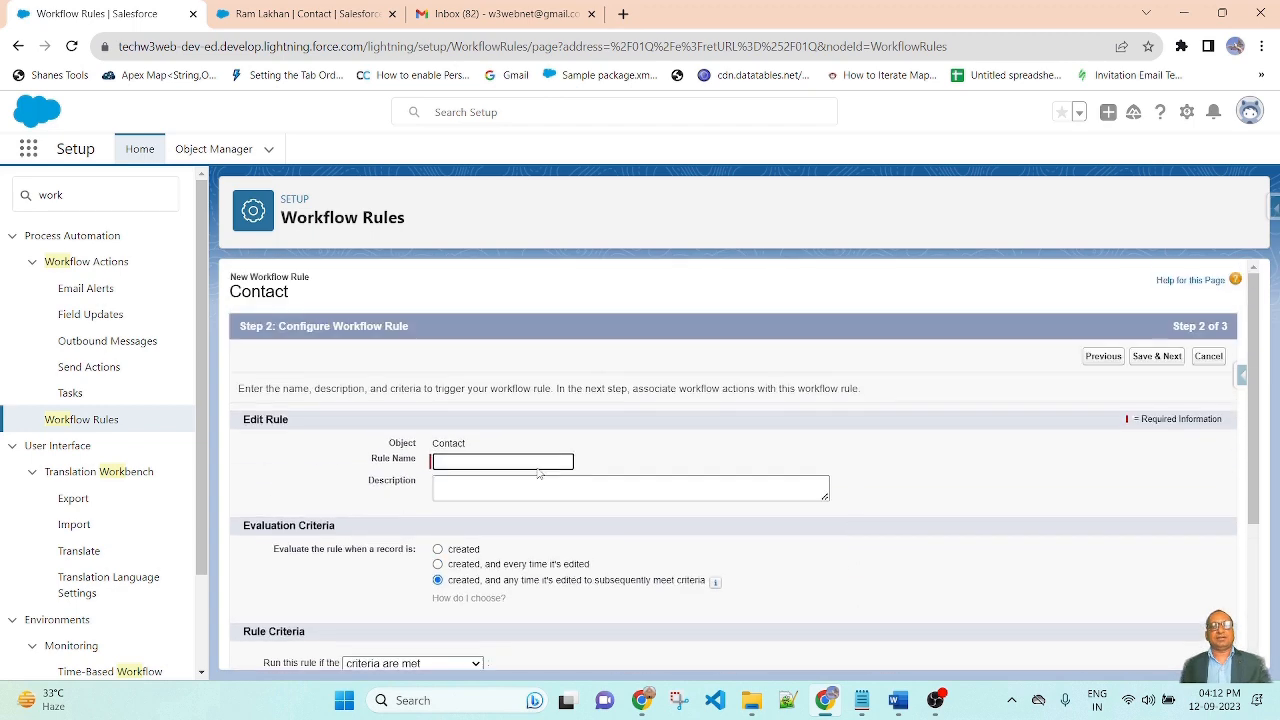
{"action": "scroll", "coordinate": [594, 437], "scroll_direction": "down", "scroll_amount": 1}
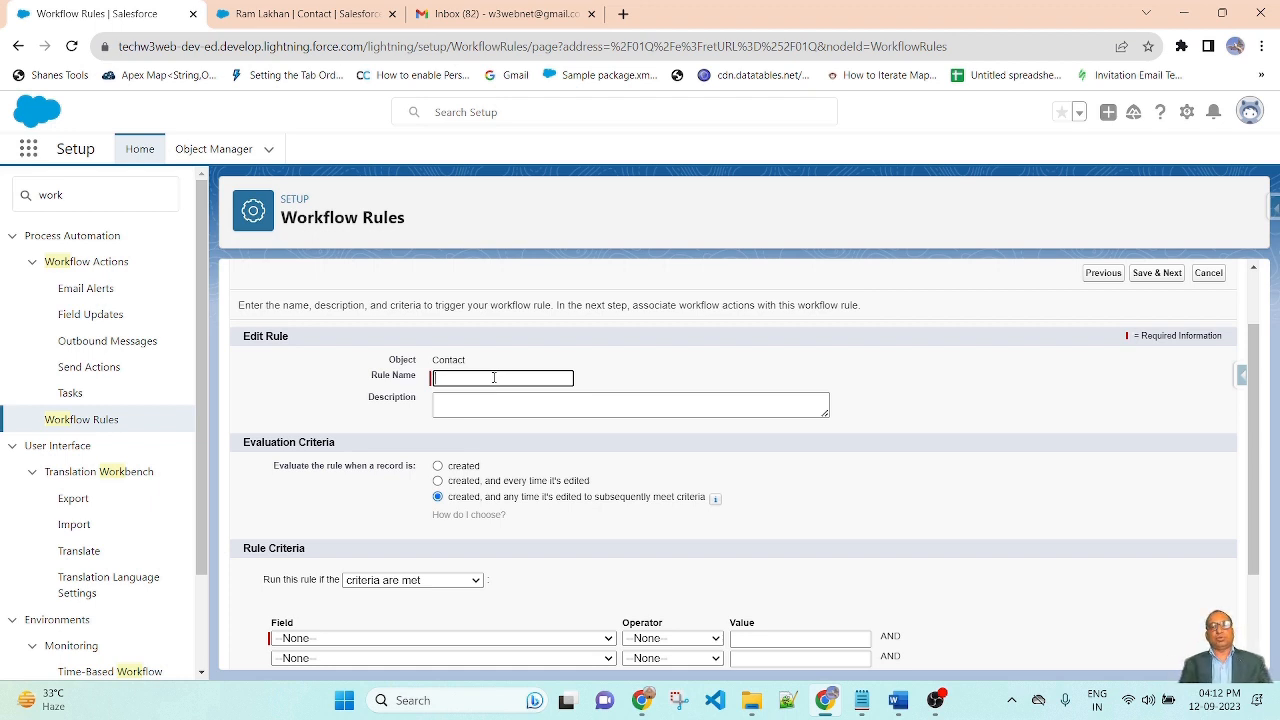
{"action": "type", "text": "Contact"}
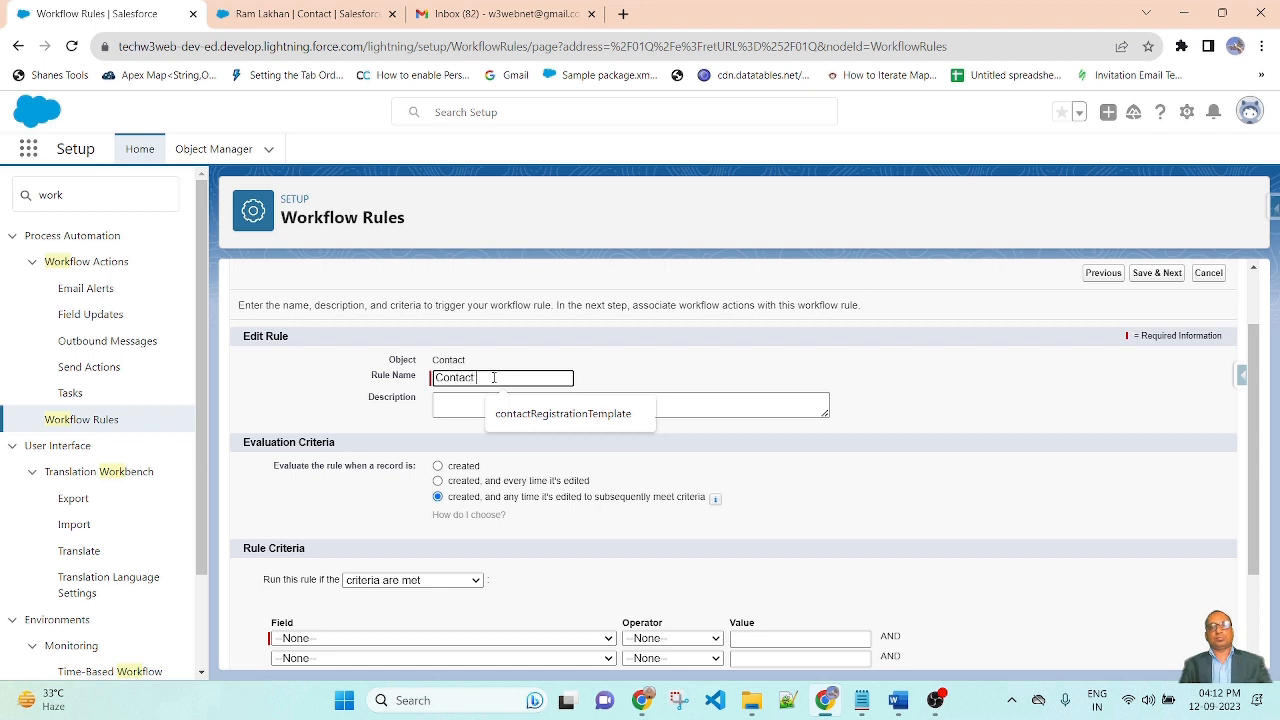
{"action": "type", "text": " Wor"}
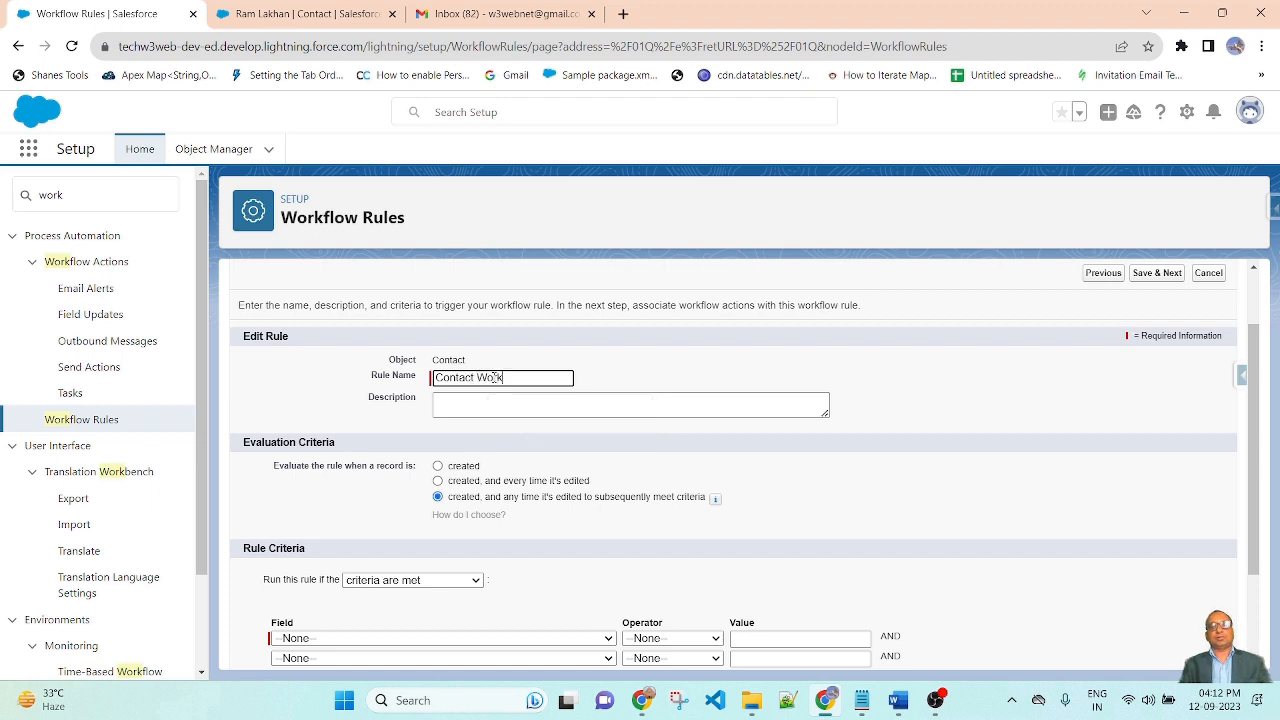
{"action": "type", "text": "kflw"}
{"action": "key", "text": "BackSpace"}
{"action": "type", "text": "ow Rule"}
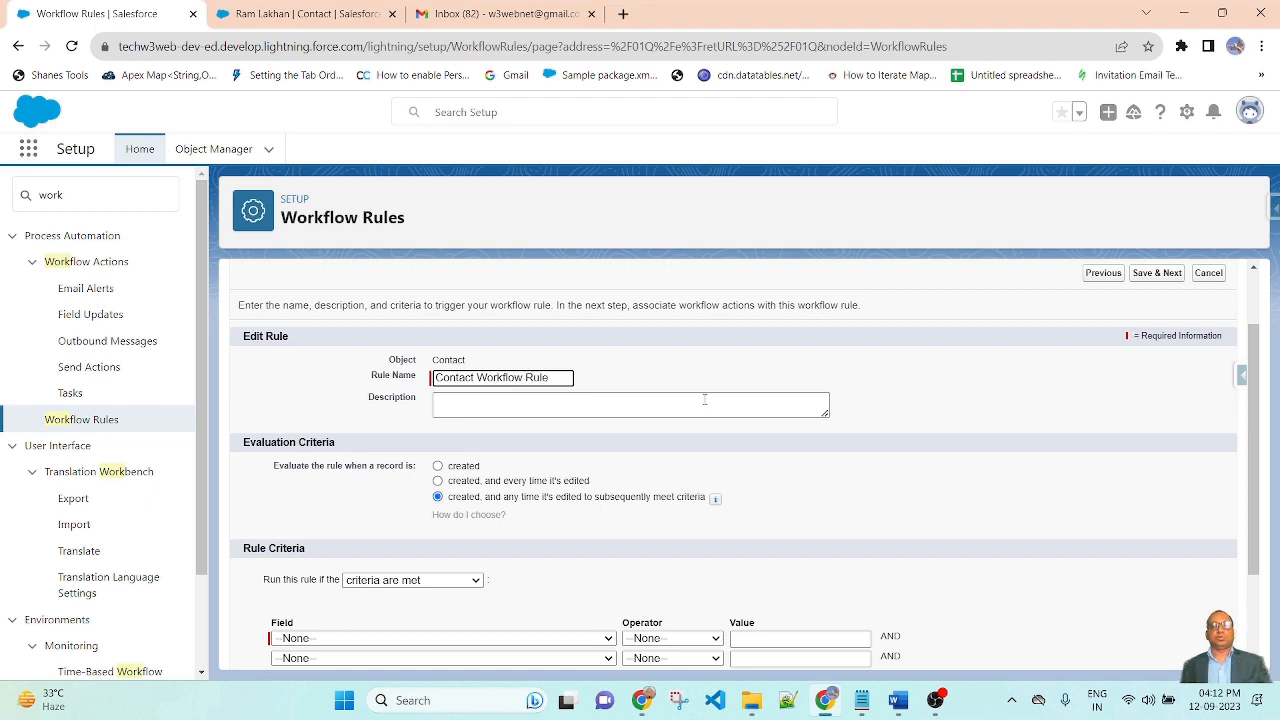
{"action": "left_click", "coordinate": [847, 353]}
Set evaluation criteria to 'created, and every time it's edited'
{"action": "scroll", "coordinate": [893, 450], "scroll_direction": "down", "scroll_amount": 2}
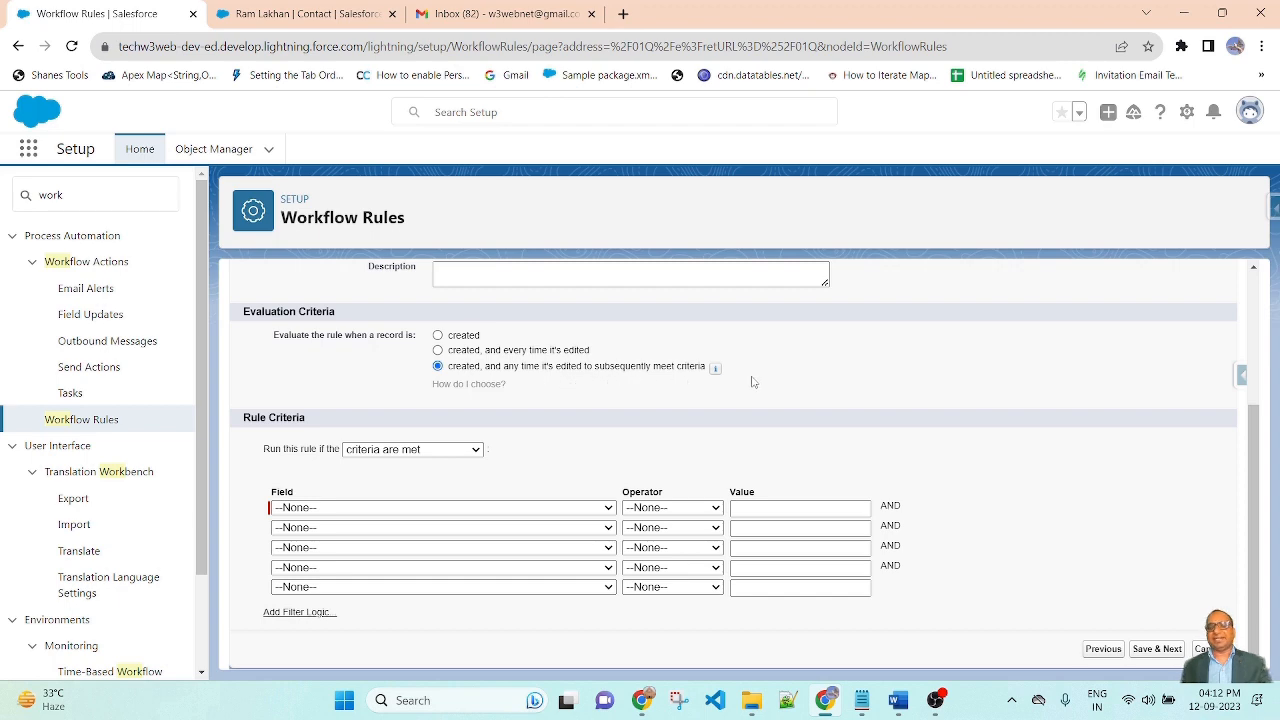
{"action": "scroll", "coordinate": [680, 392], "scroll_direction": "up", "scroll_amount": 2}
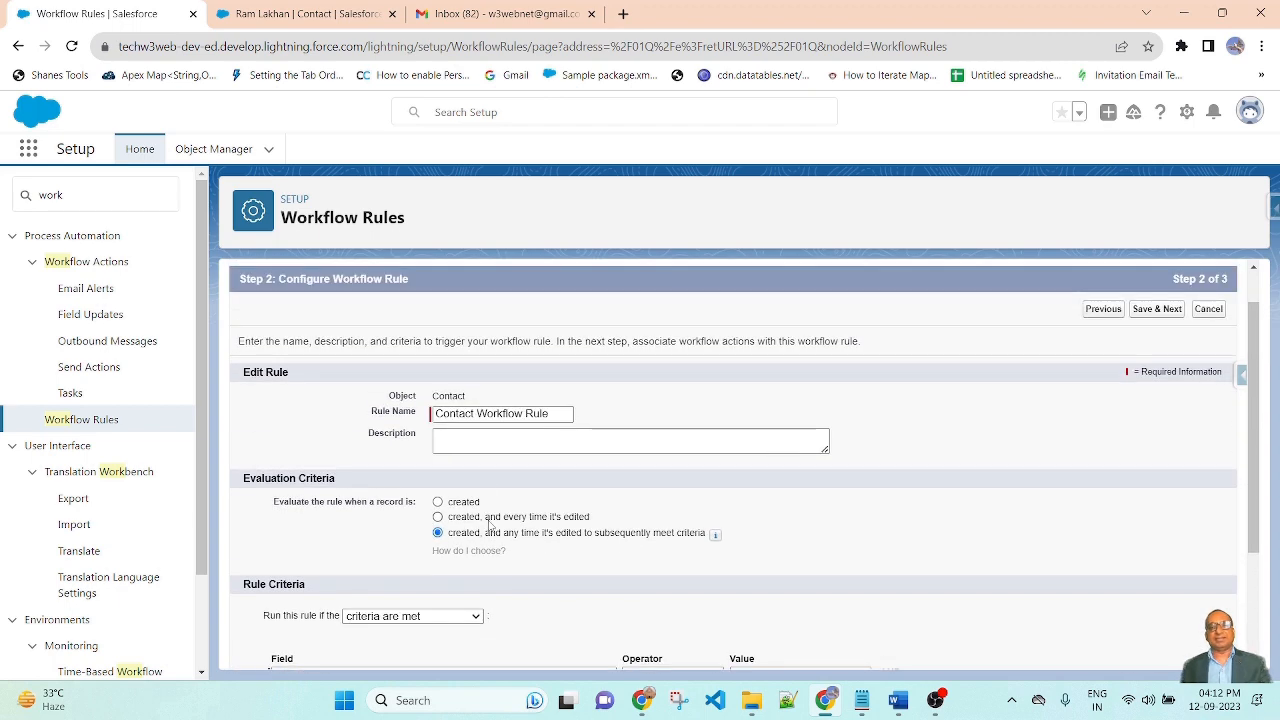
{"action": "left_click", "coordinate": [496, 518]}
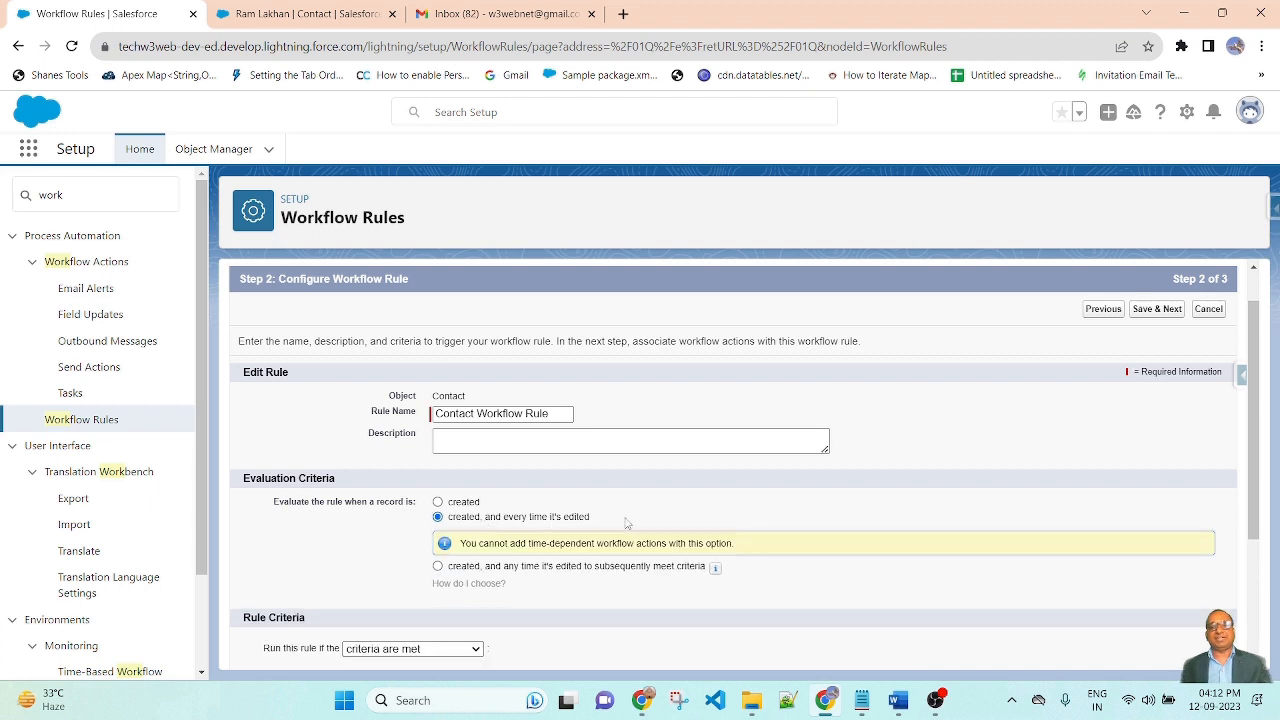
{"action": "scroll", "coordinate": [780, 500], "scroll_direction": "down", "scroll_amount": 1}
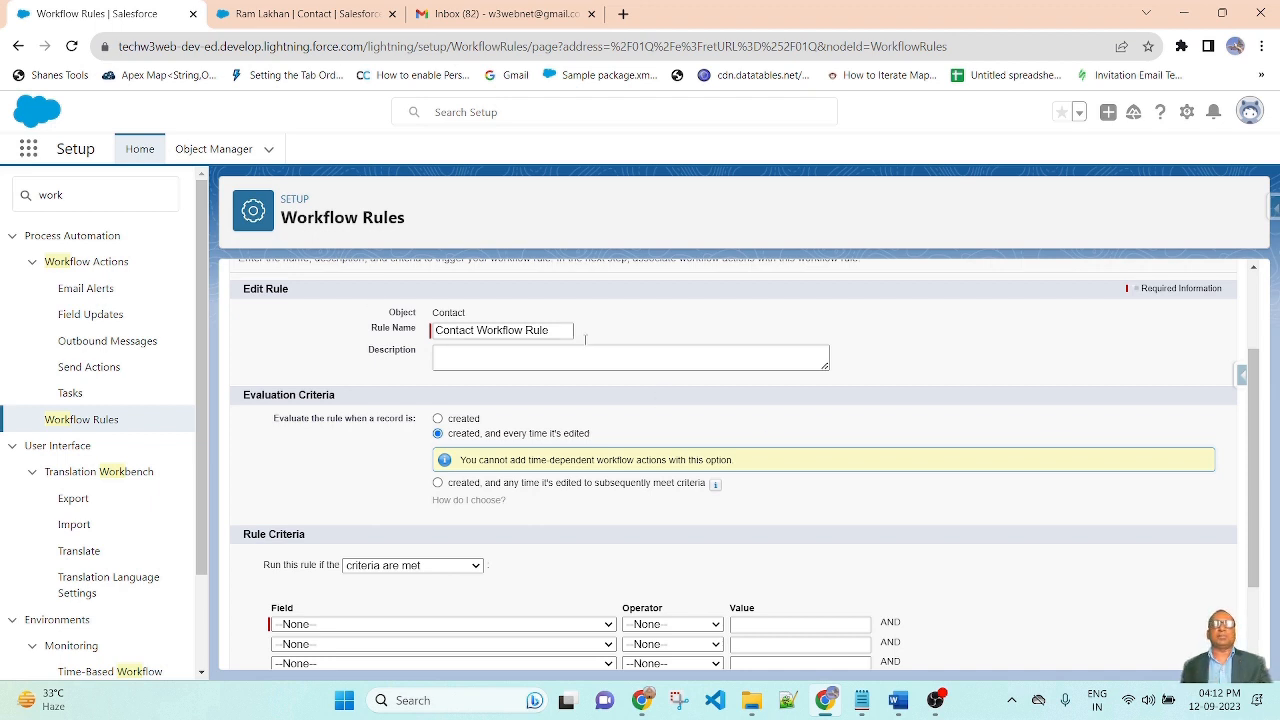
{"action": "scroll", "coordinate": [916, 454], "scroll_direction": "down", "scroll_amount": 1}
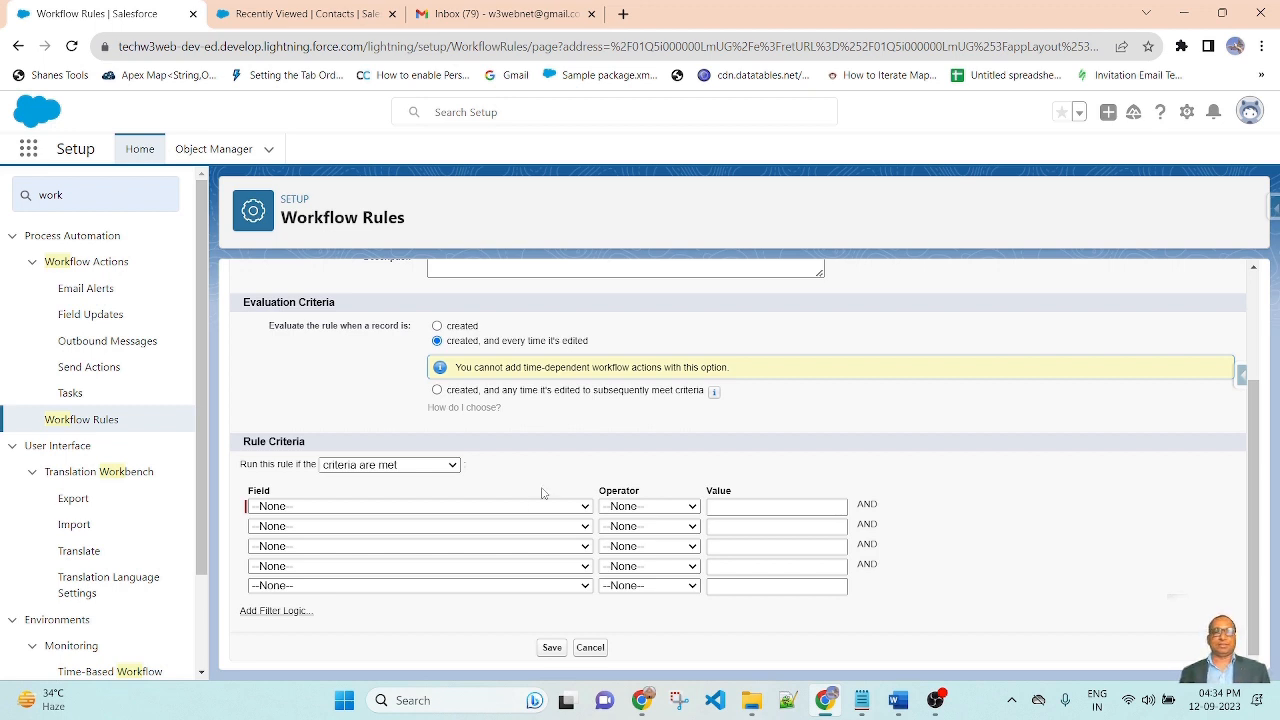
Add the criterion Contact: Email not equal to blank and save the rule
{"action": "left_click", "coordinate": [455, 508]}
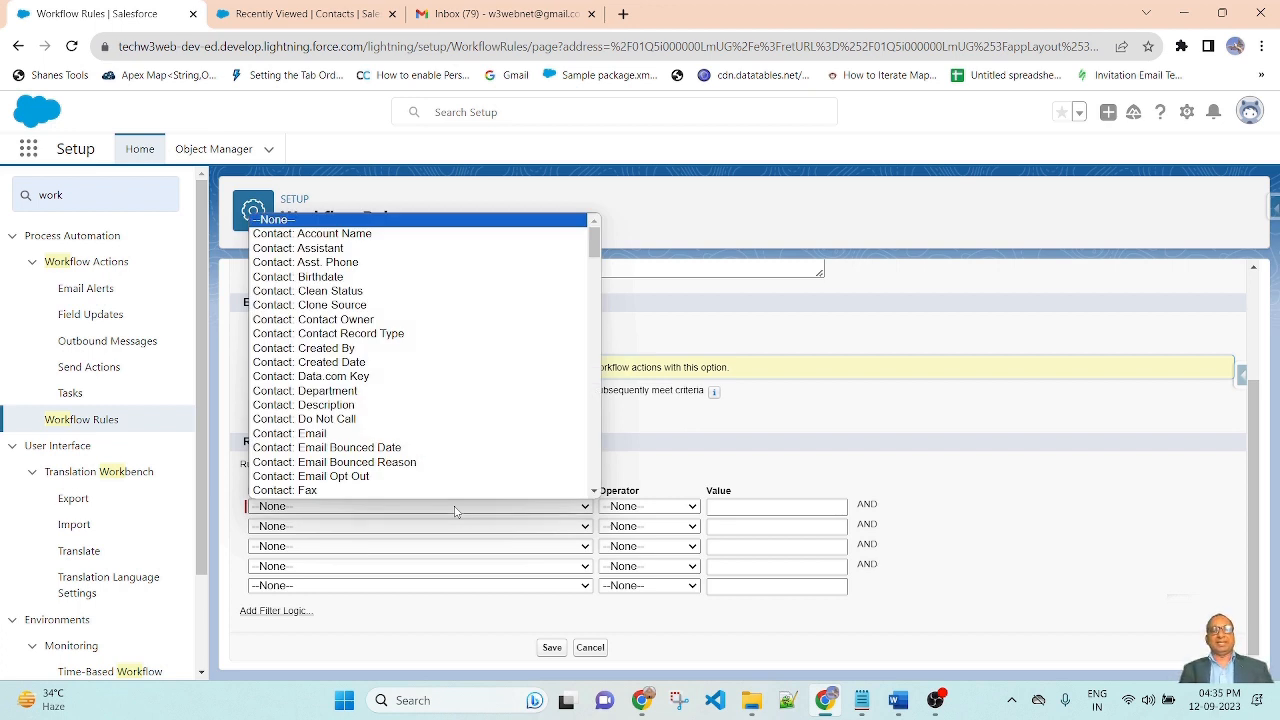
{"action": "left_click", "coordinate": [350, 436]}
{"action": "left_click", "coordinate": [652, 510]}
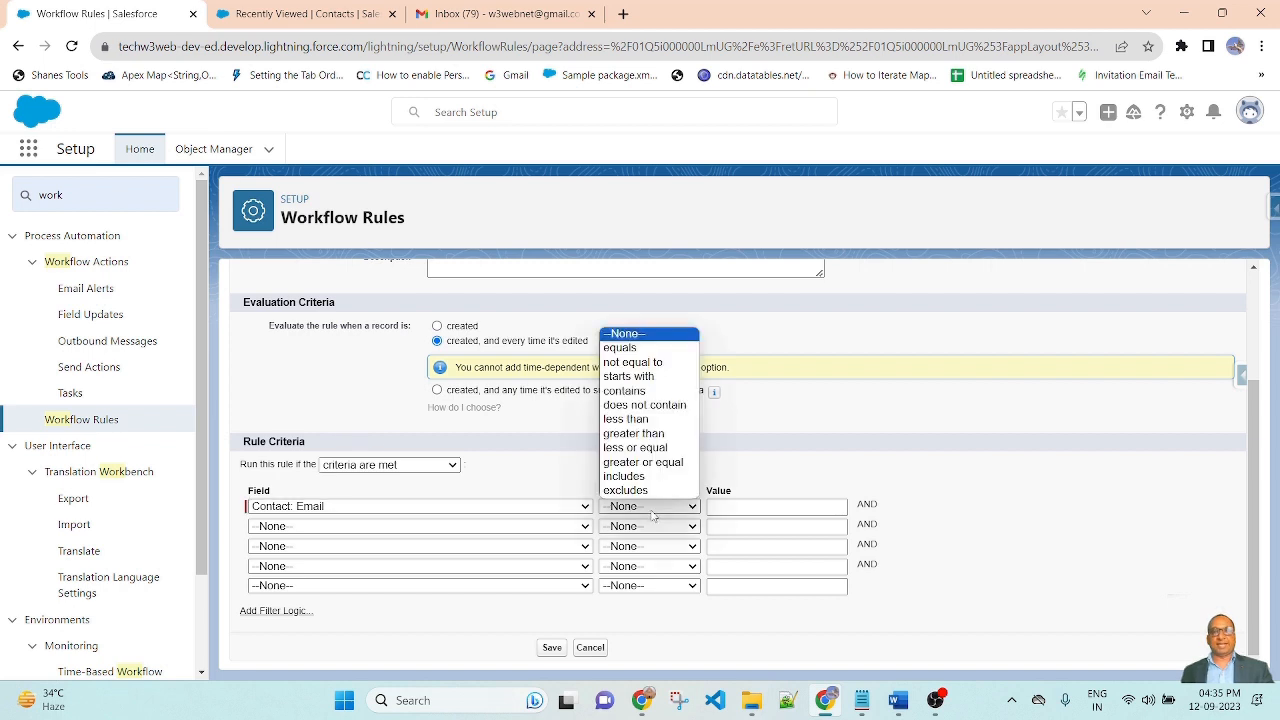
{"action": "left_click", "coordinate": [655, 365]}
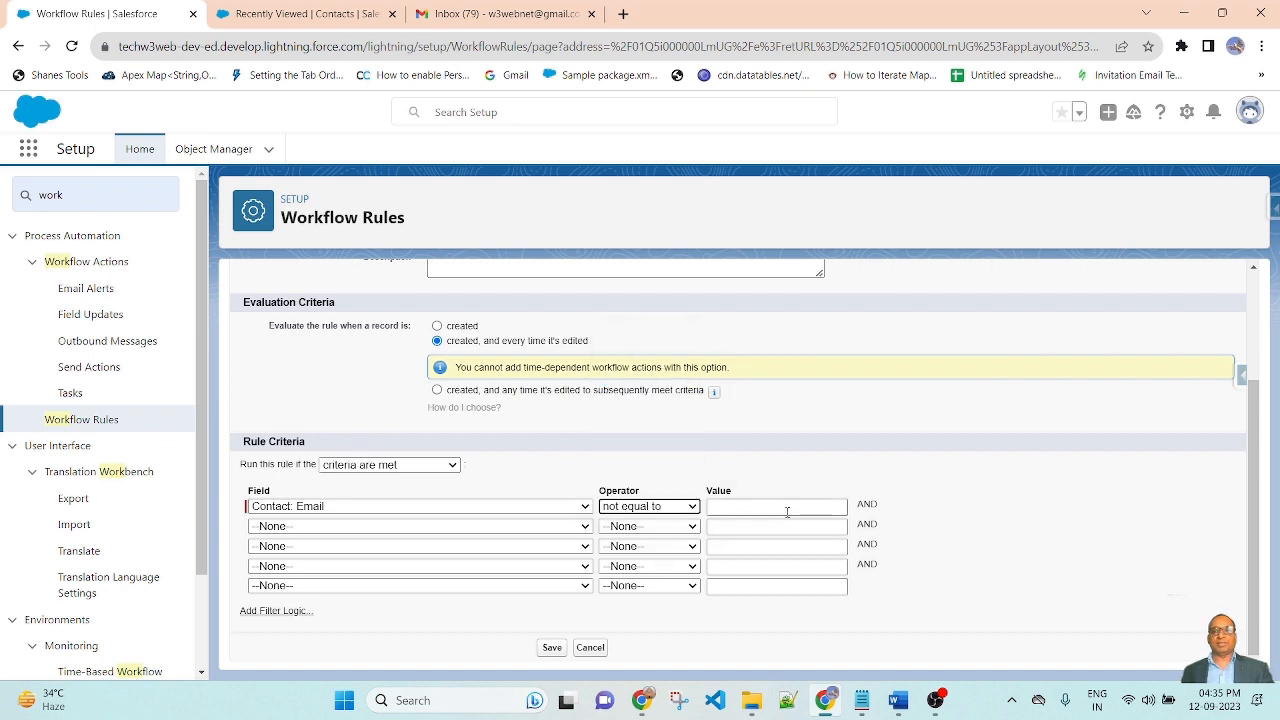
{"action": "left_click", "coordinate": [551, 647]}
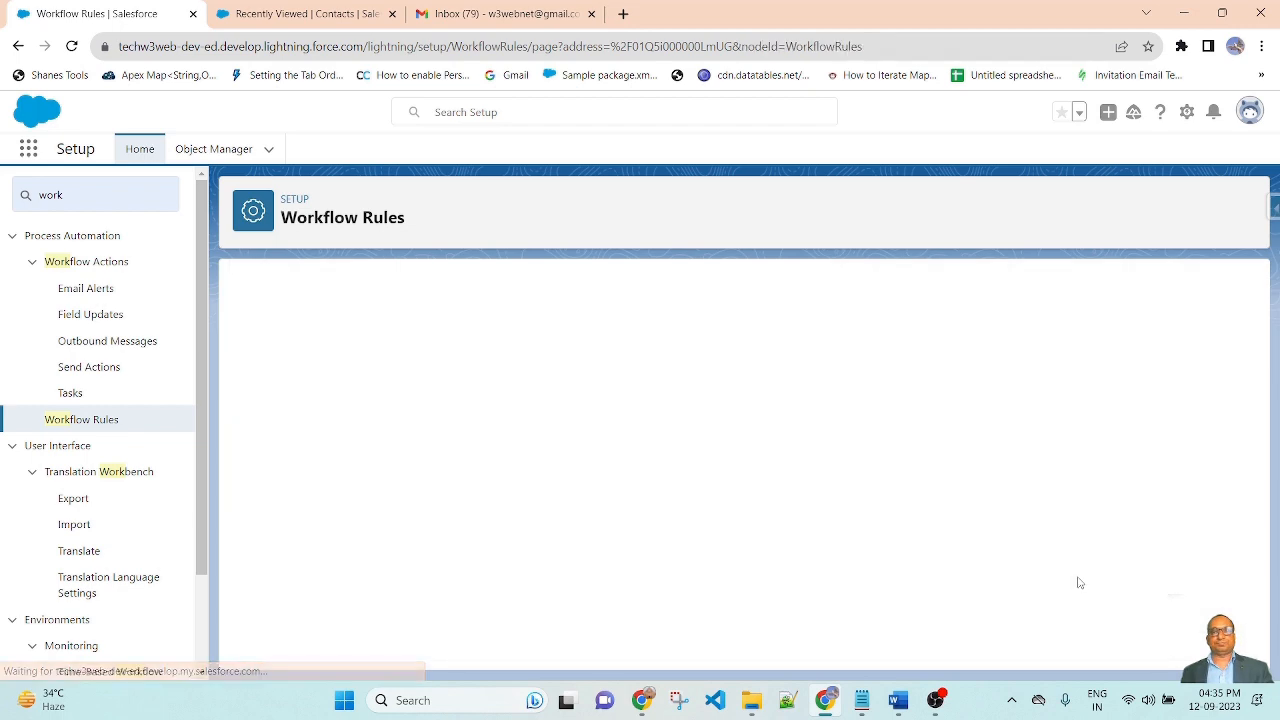
Choose New Email Alert from the Add Workflow Action list on Step 3
{"action": "scroll", "coordinate": [921, 490], "scroll_direction": "down", "scroll_amount": 1}
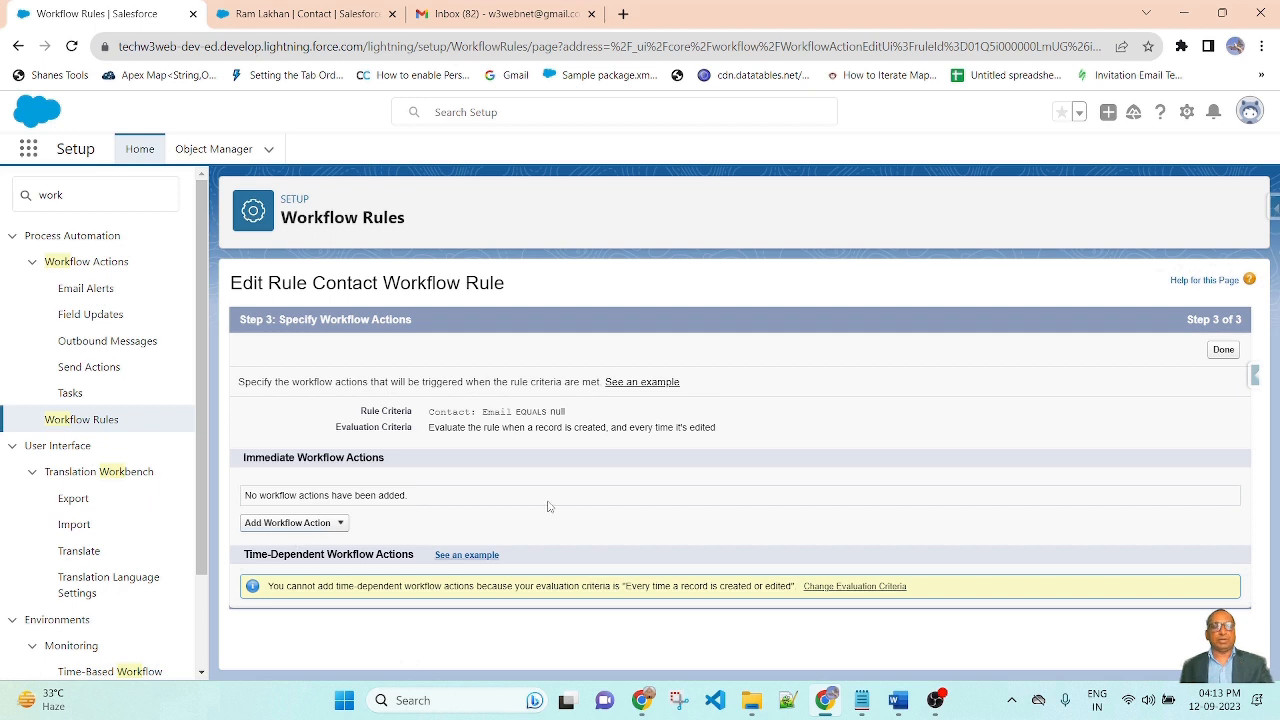
{"action": "left_click", "coordinate": [341, 524]}
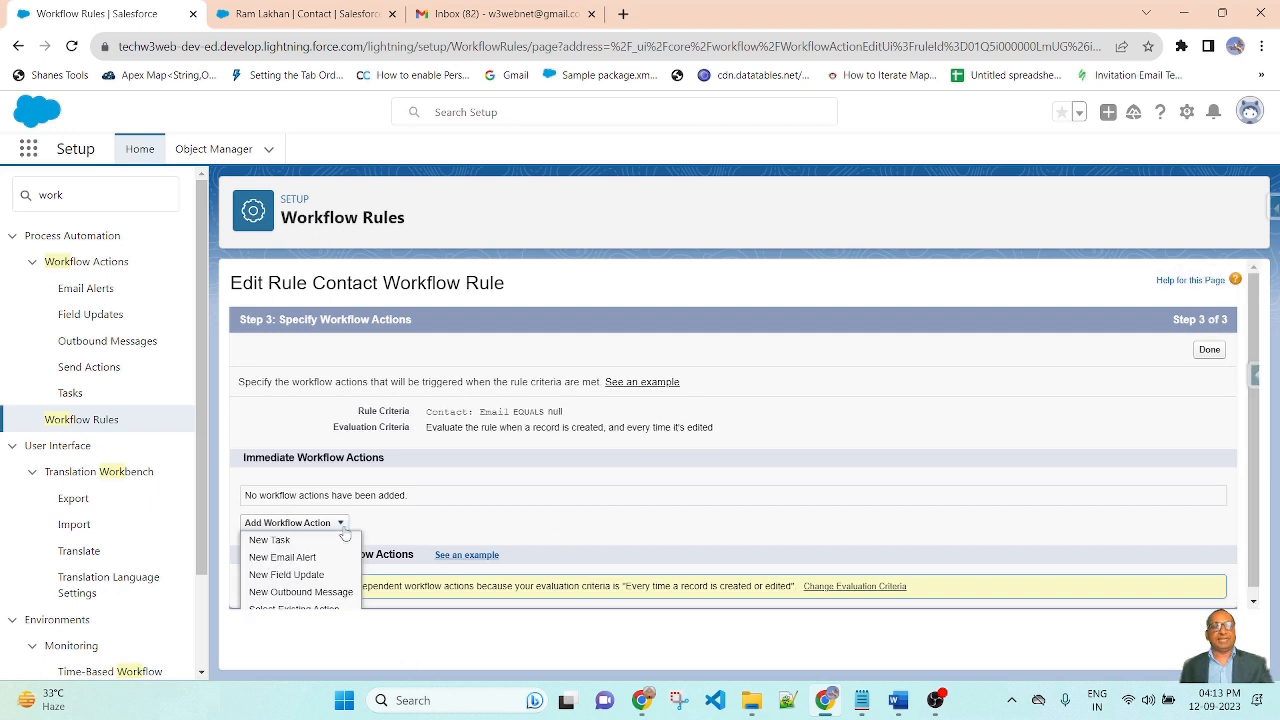
{"action": "left_click", "coordinate": [283, 557]}
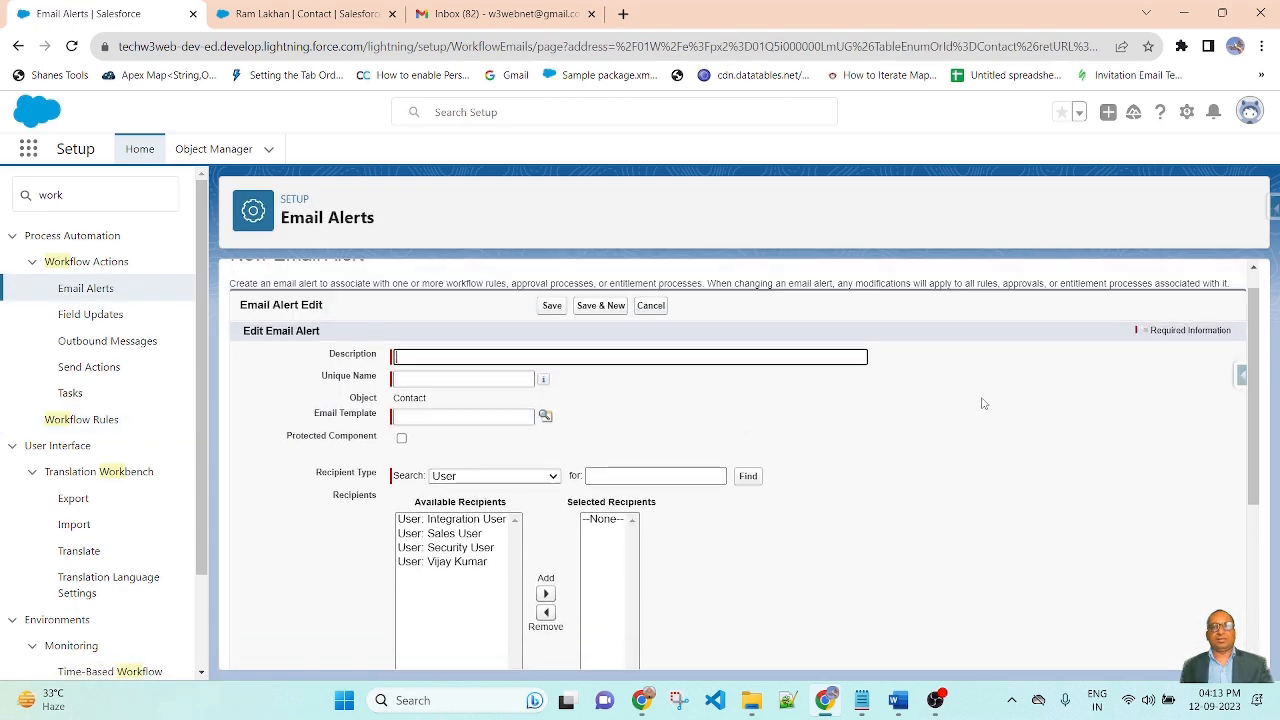
Enter 'contactEmailAlert' as the alert description so the Unique Name auto-fills
{"action": "left_click", "coordinate": [483, 385]}
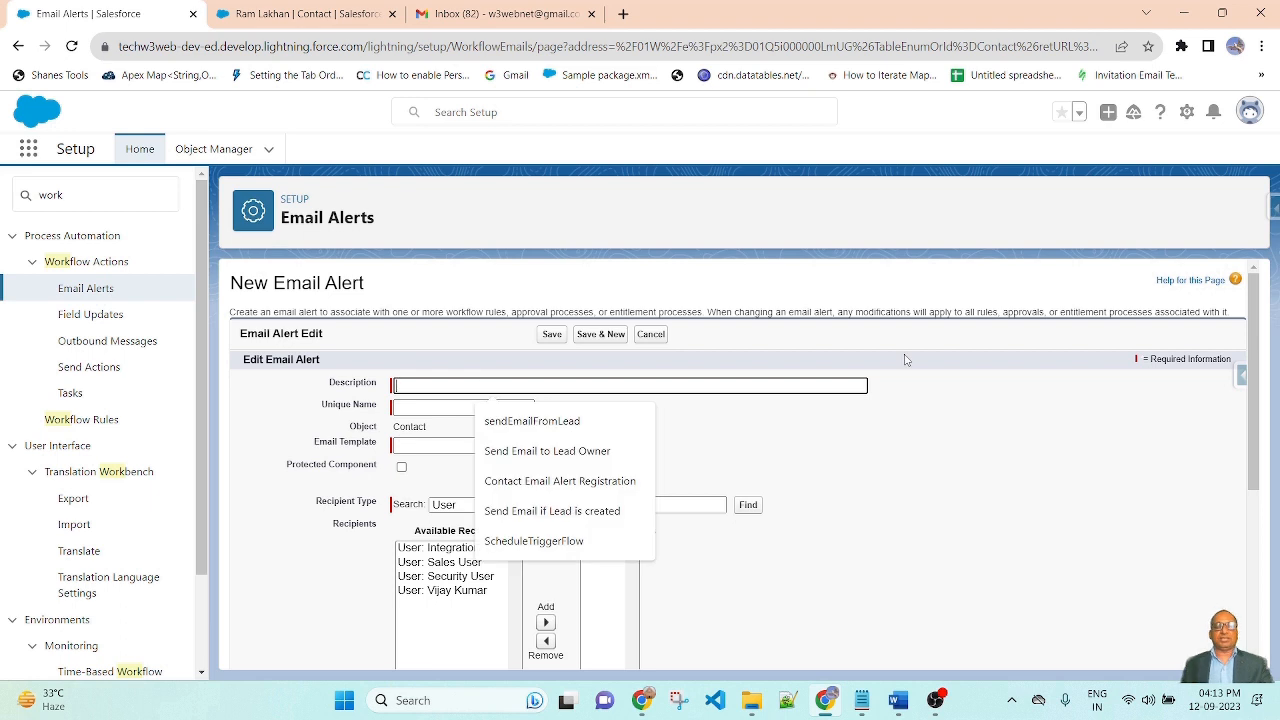
{"action": "type", "text": "contact"}
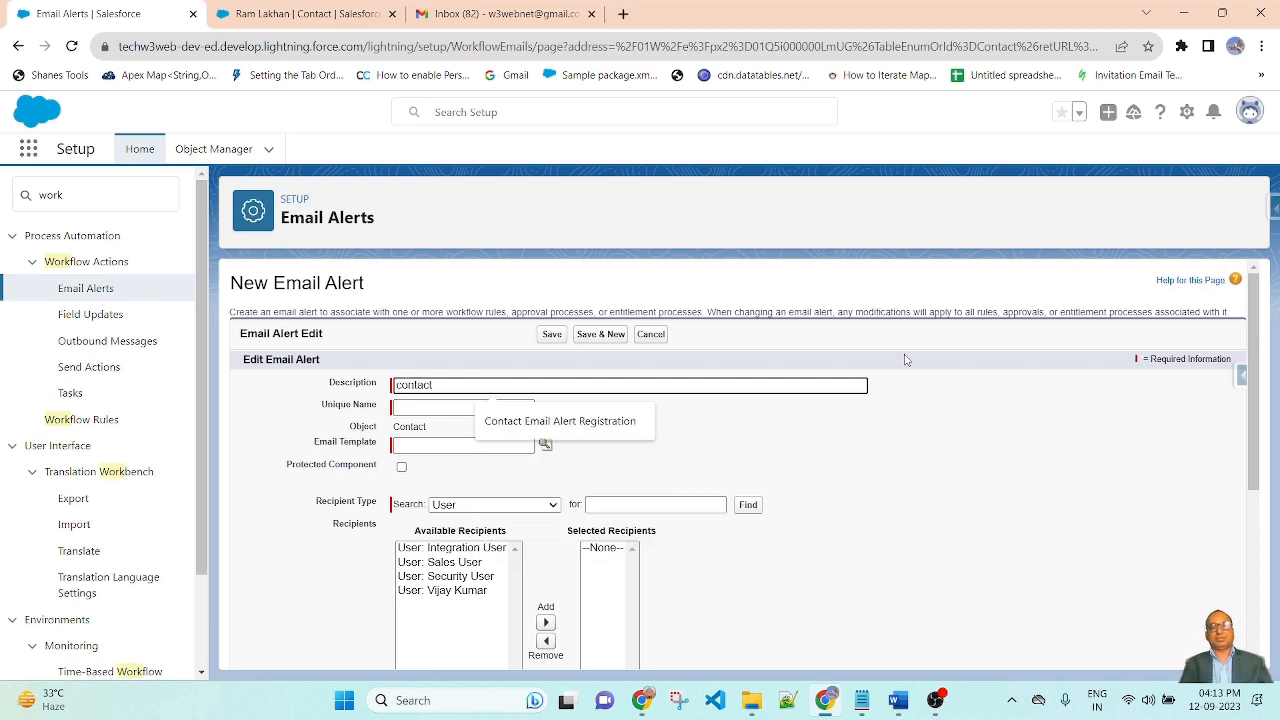
{"action": "type", "text": "EmailAert"}
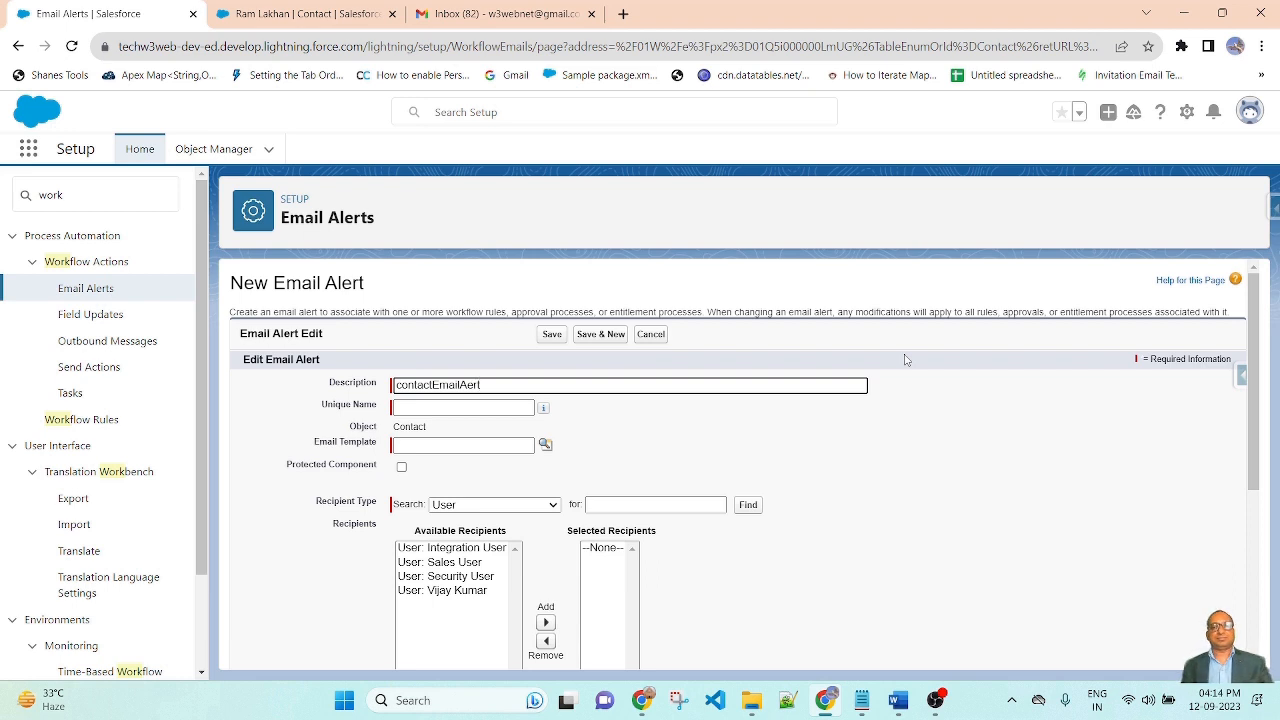
{"action": "left_click", "coordinate": [467, 384]}
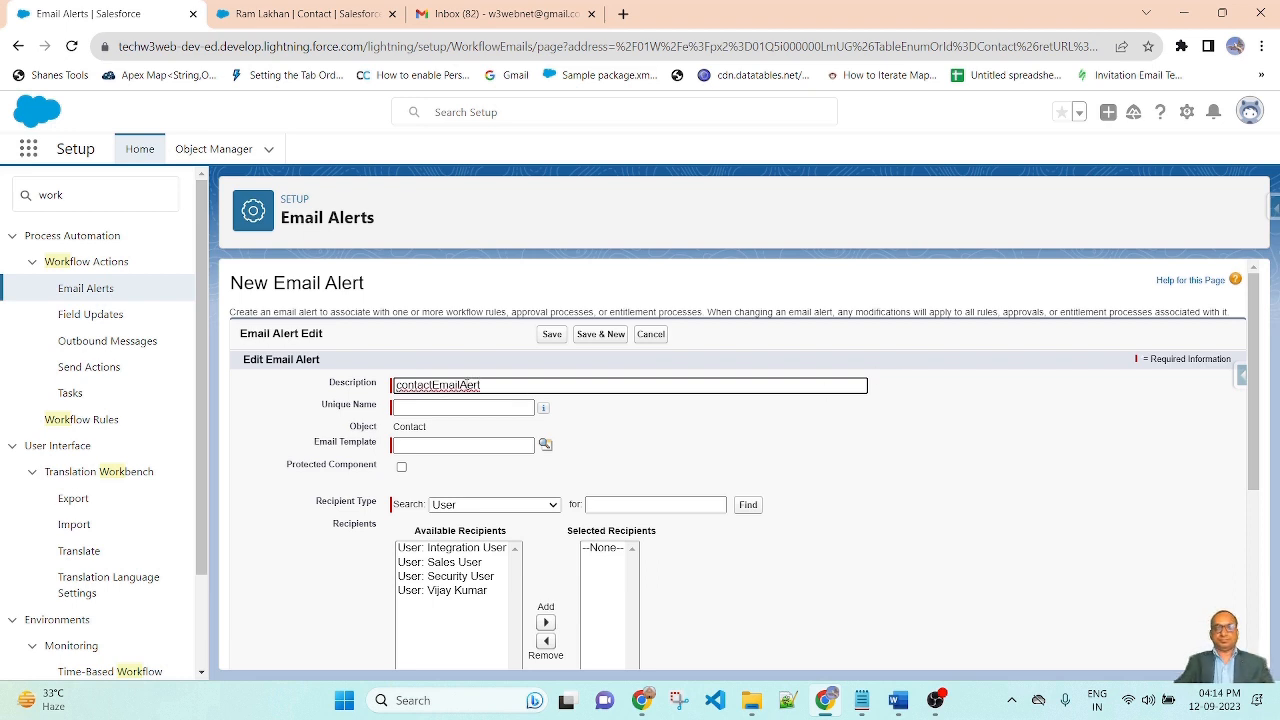
{"action": "type", "text": "l"}
{"action": "left_click", "coordinate": [896, 447]}
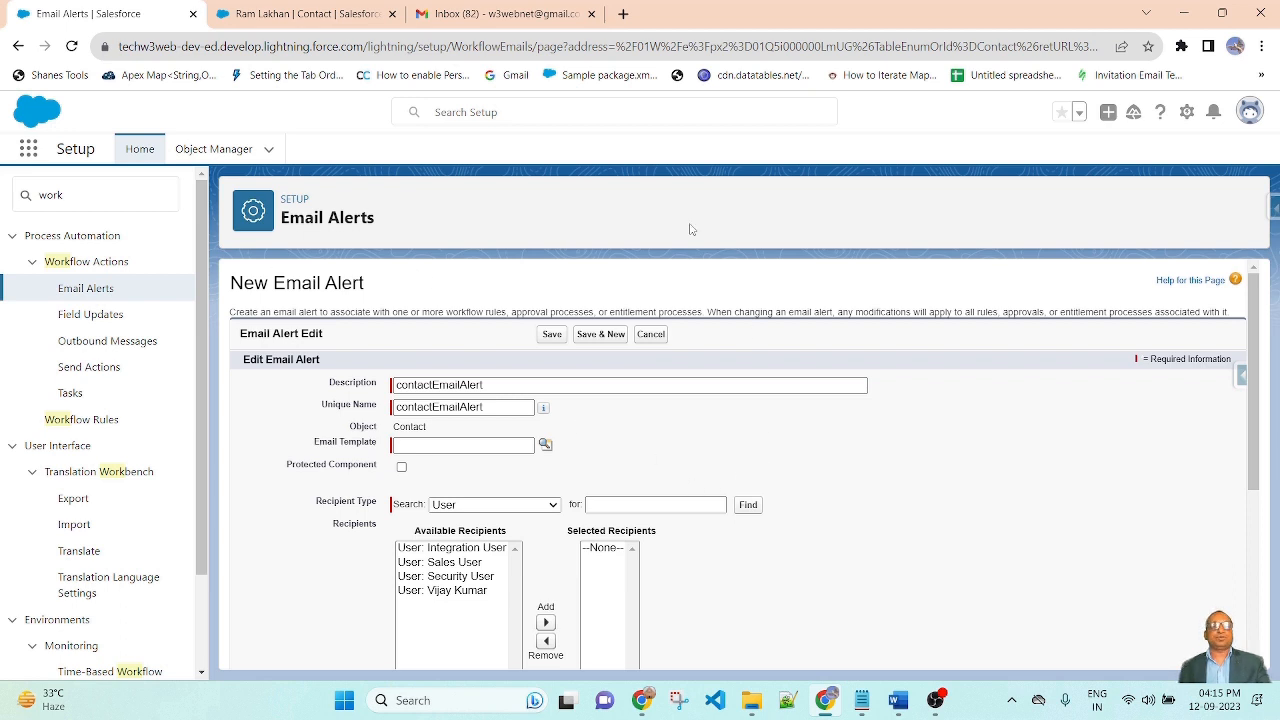
Pick contactRegistrationTemplate as the email alert's template from the Email Template lookup
{"action": "left_click", "coordinate": [545, 444]}
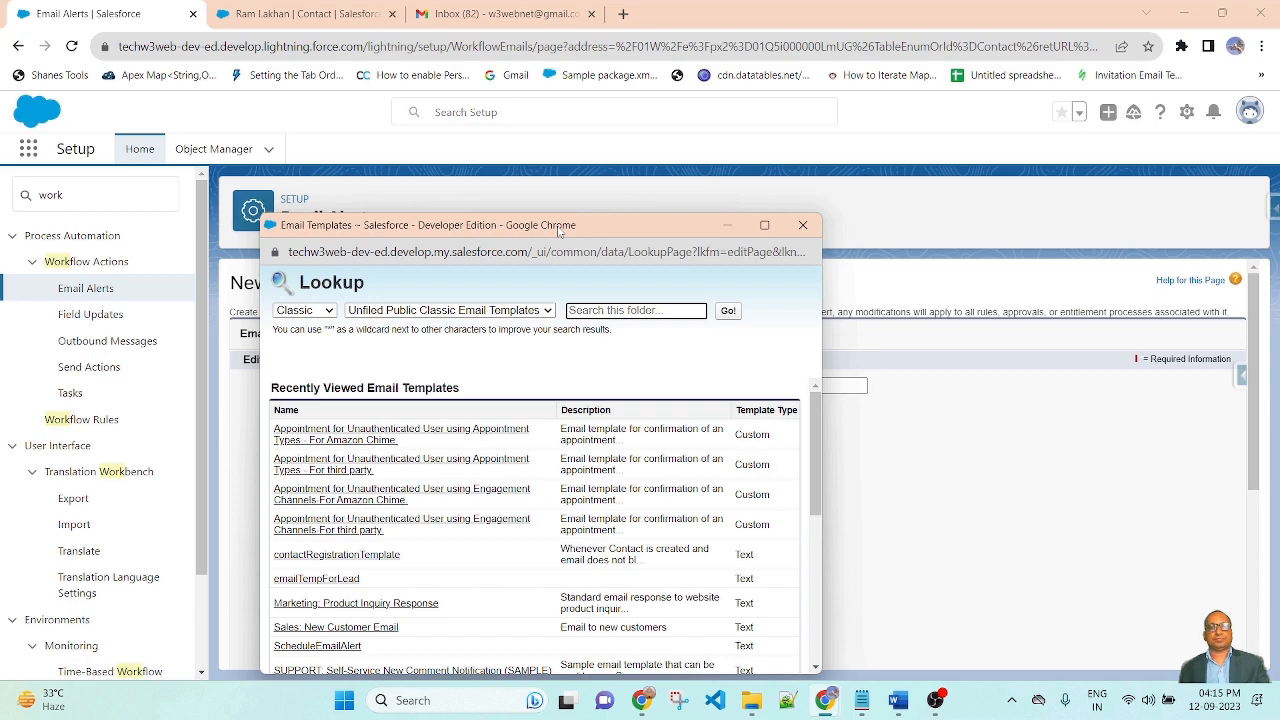
{"action": "left_click_drag", "start_coordinate": [560, 230], "coordinate": [568, 136]}
{"action": "scroll", "coordinate": [398, 468], "scroll_direction": "down", "scroll_amount": 3}
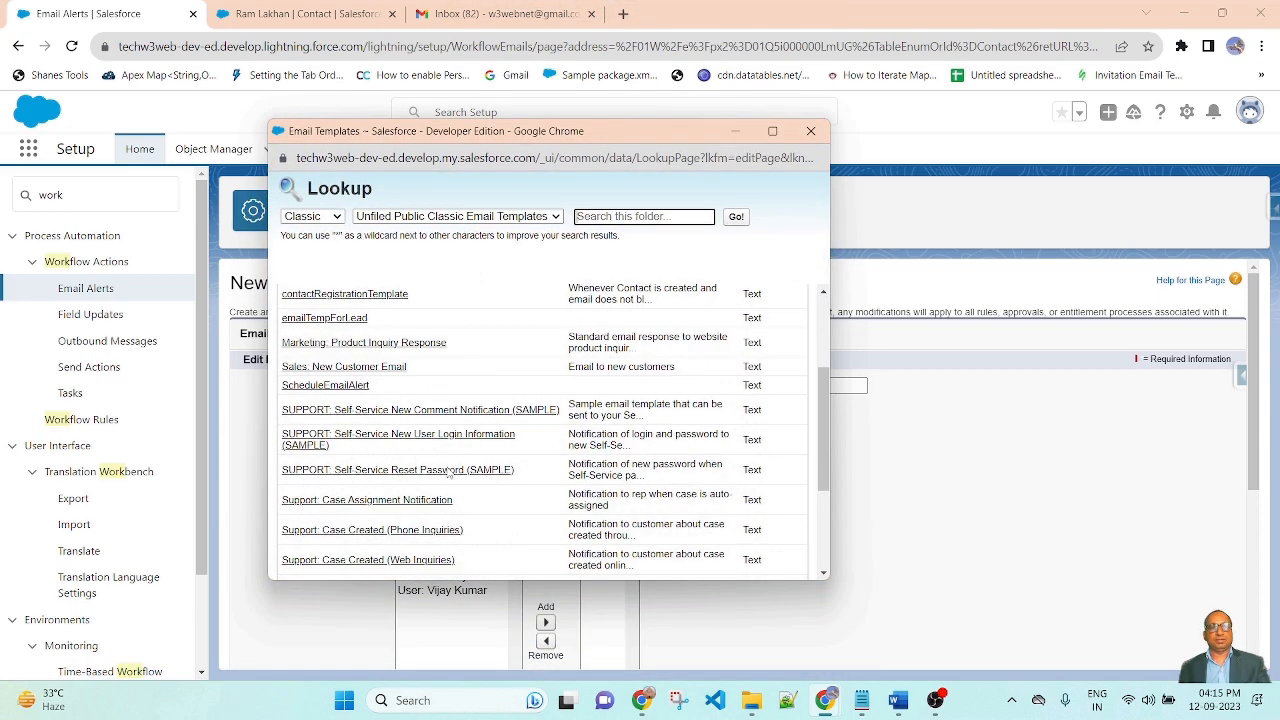
{"action": "scroll", "coordinate": [398, 468], "scroll_direction": "up", "scroll_amount": 3}
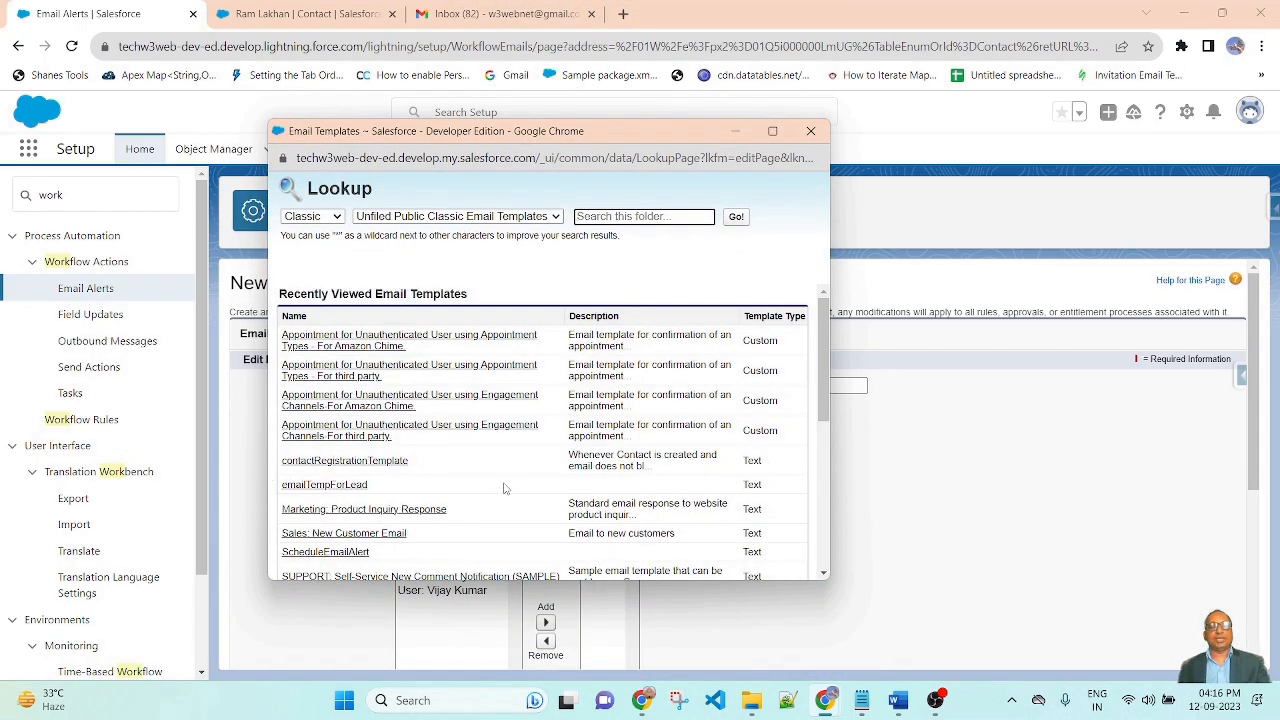
{"action": "left_click", "coordinate": [364, 466]}
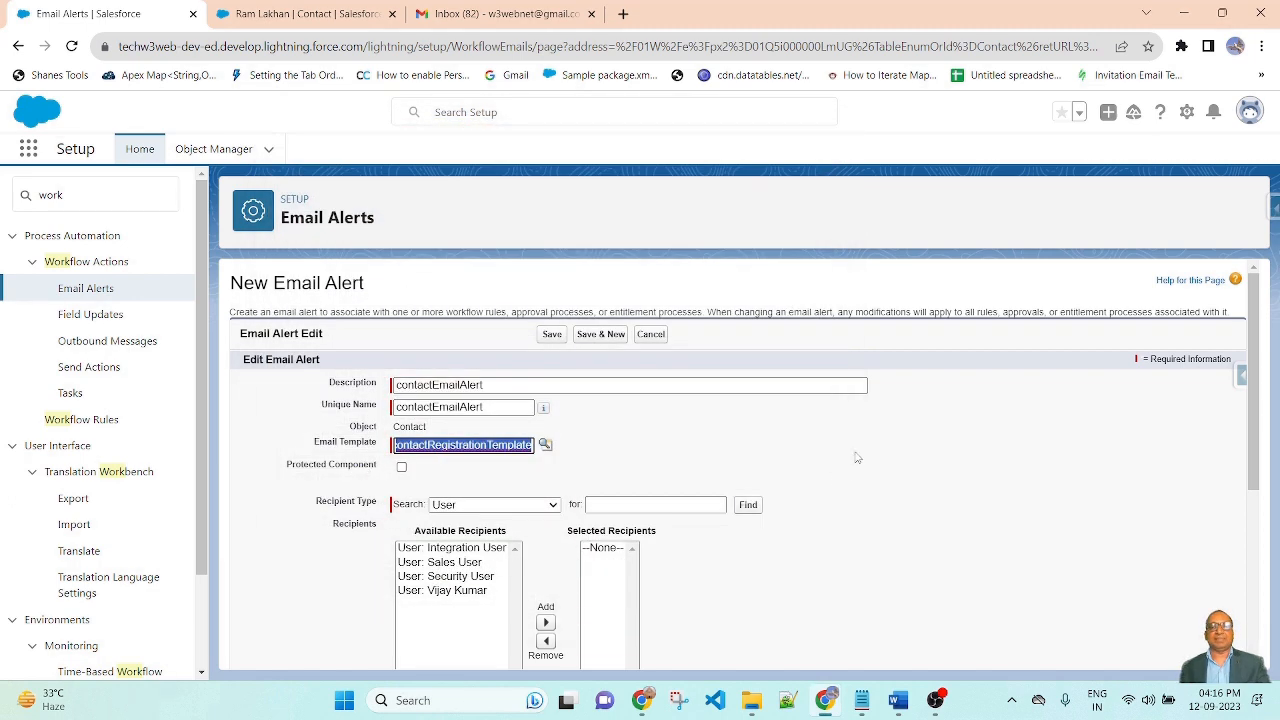
{"action": "scroll", "coordinate": [858, 446], "scroll_direction": "down", "scroll_amount": 2}
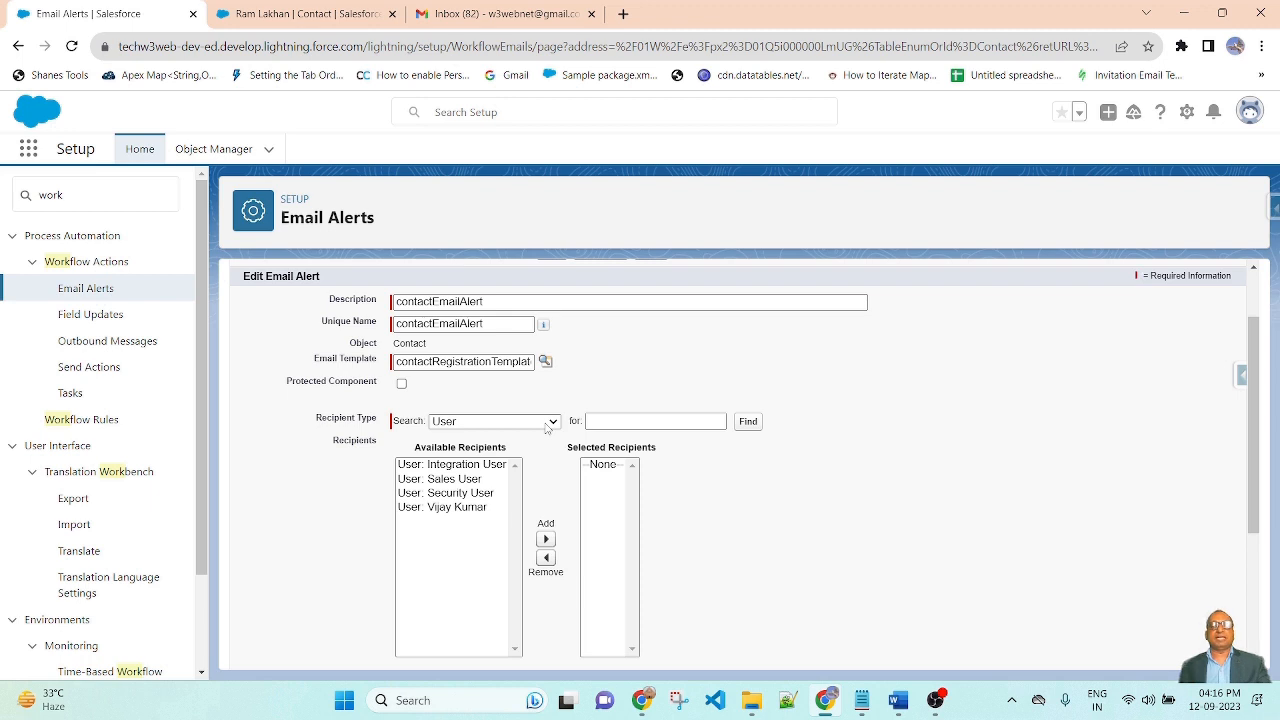
Set Recipient Type to Email Field and add 'Email Field: Email' to Selected Recipients
{"action": "left_click", "coordinate": [548, 421]}
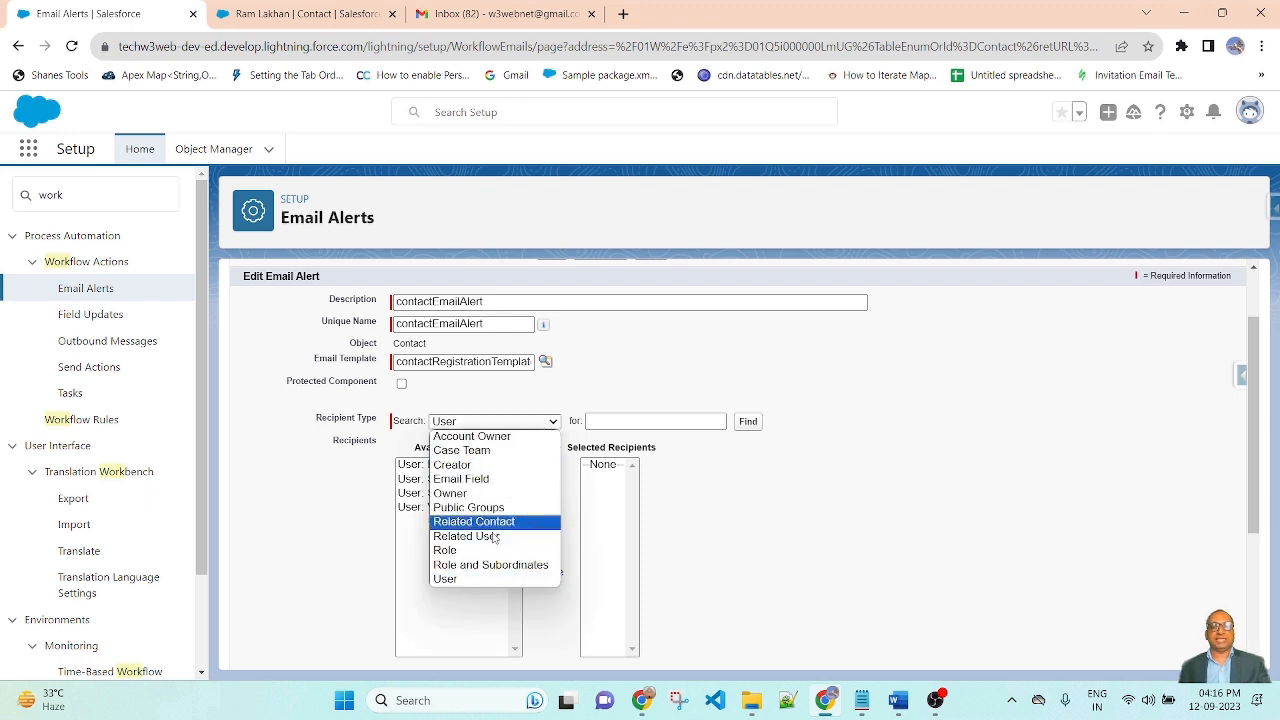
{"action": "left_click", "coordinate": [475, 481]}
{"action": "left_click", "coordinate": [728, 366]}
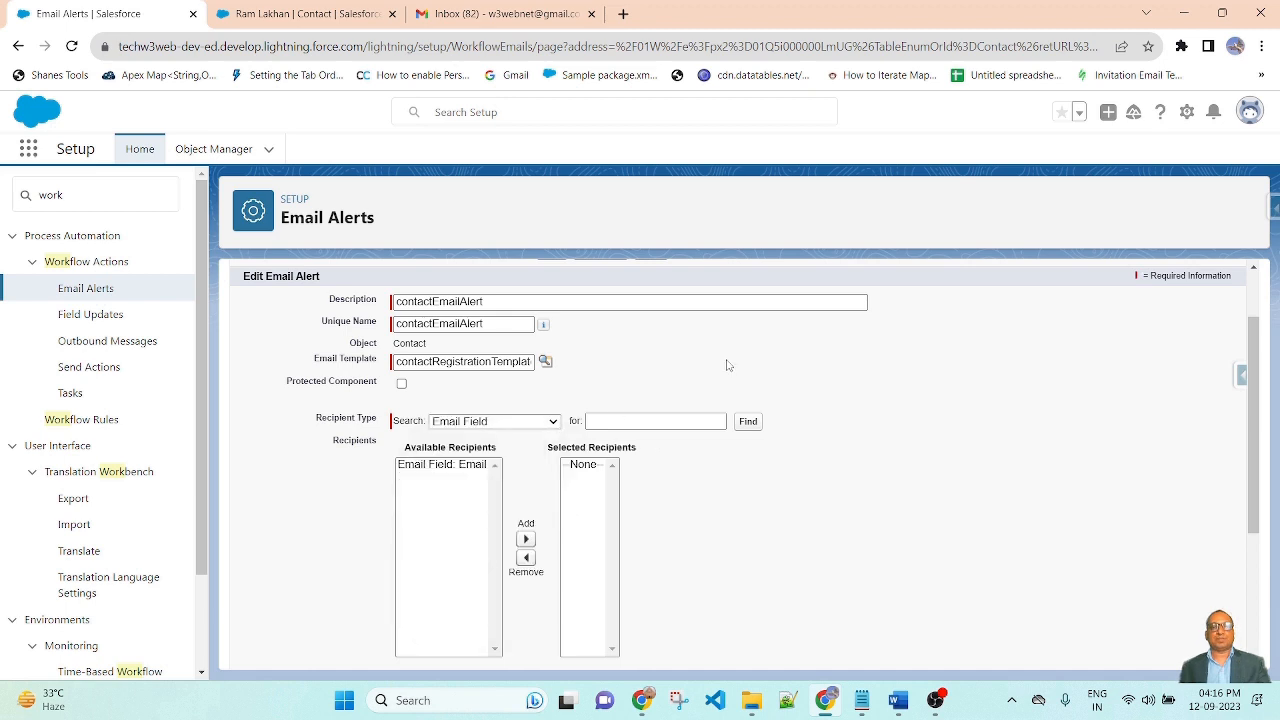
{"action": "left_click", "coordinate": [424, 466]}
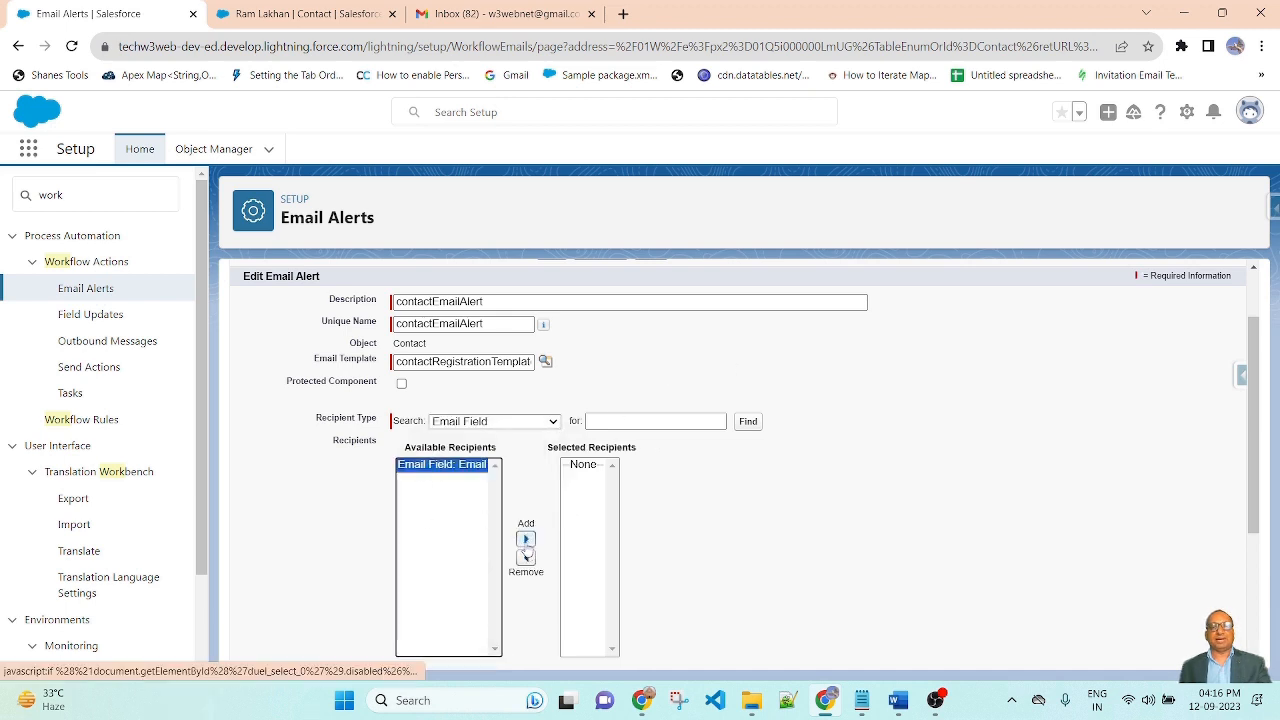
{"action": "left_click", "coordinate": [525, 539]}
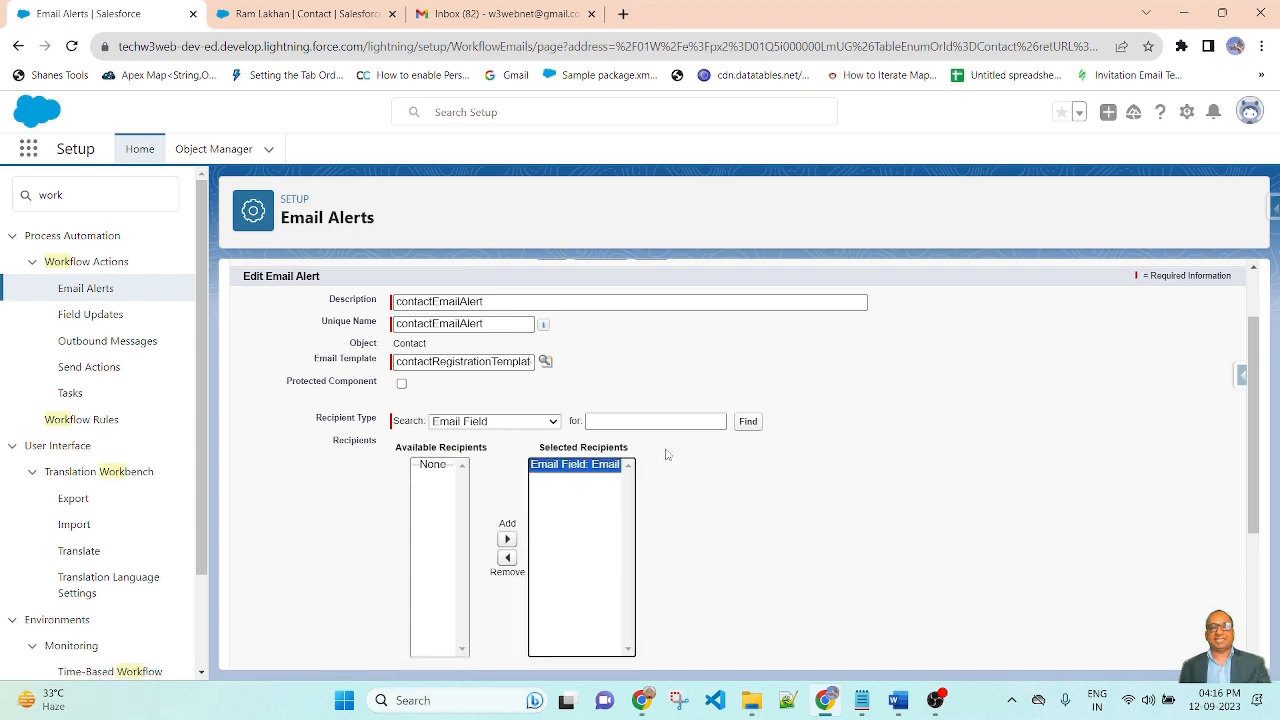
{"action": "left_click", "coordinate": [757, 491]}
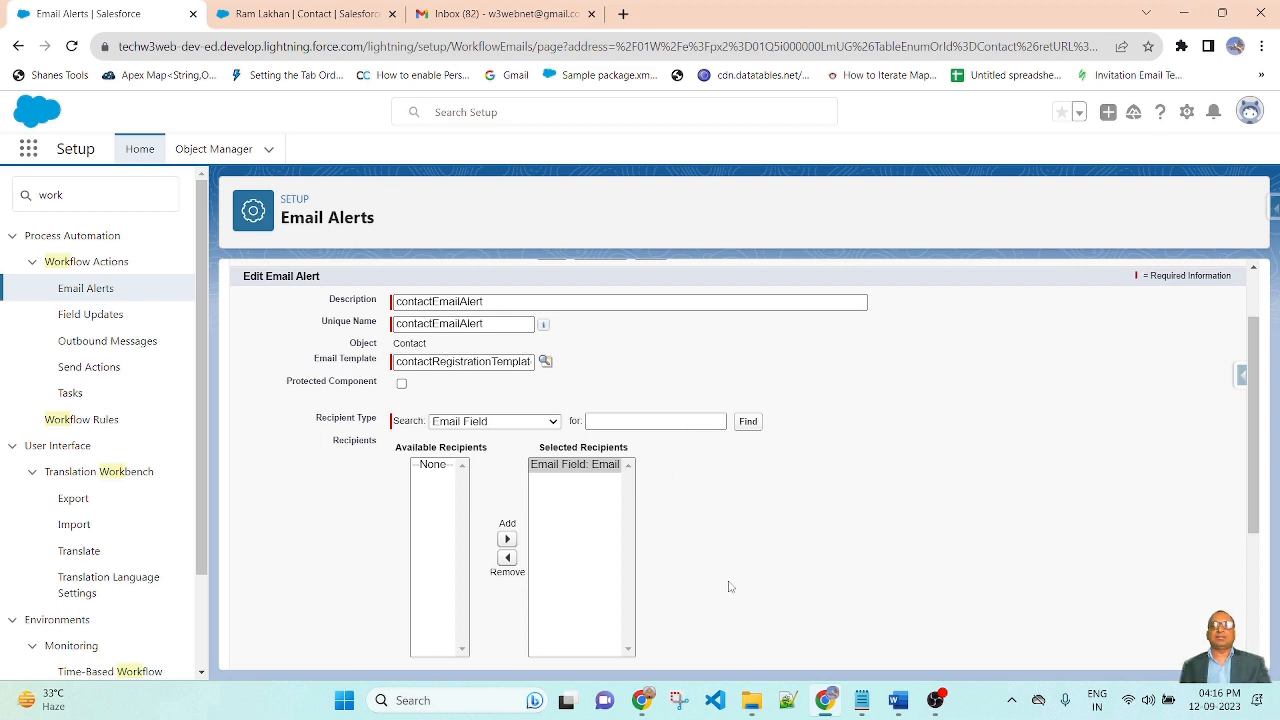
{"action": "scroll", "coordinate": [760, 576], "scroll_direction": "down", "scroll_amount": 1}
{"action": "scroll", "coordinate": [781, 569], "scroll_direction": "up", "scroll_amount": 1}
{"action": "scroll", "coordinate": [795, 510], "scroll_direction": "down", "scroll_amount": 3}
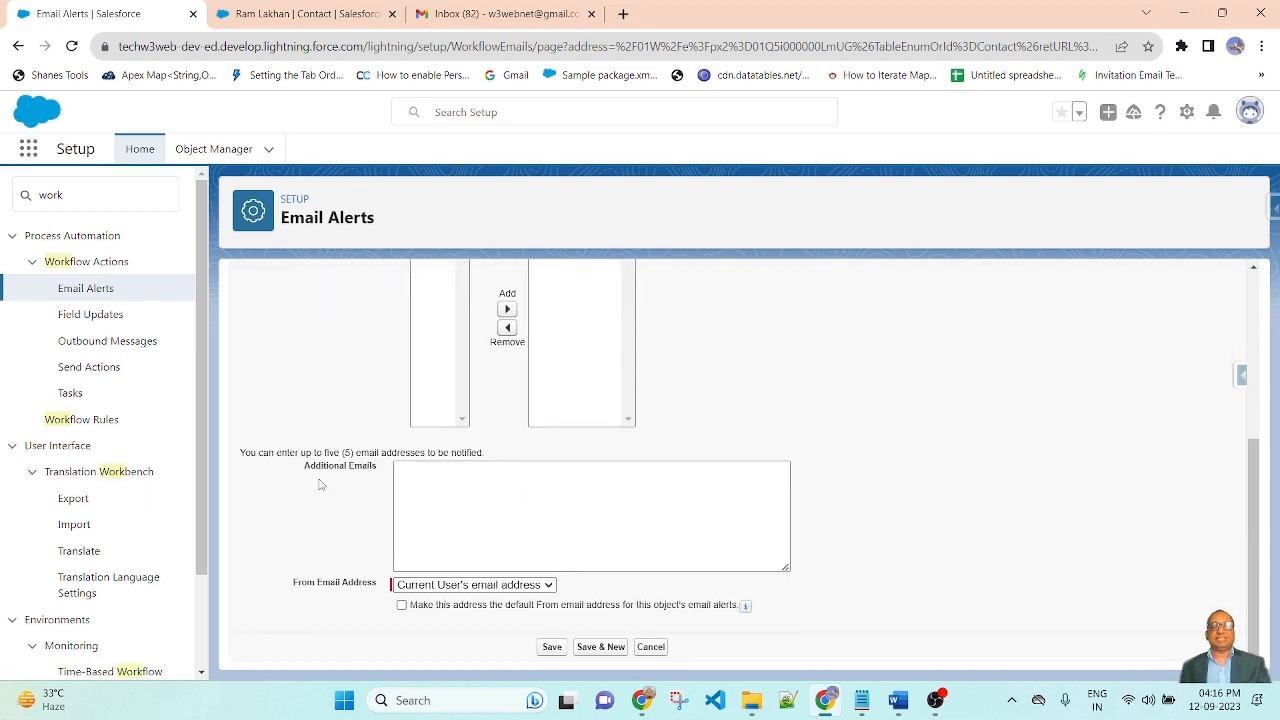
Save the contactEmailAlert email alert on the Contact Workflow Rule
{"action": "left_click", "coordinate": [583, 492]}
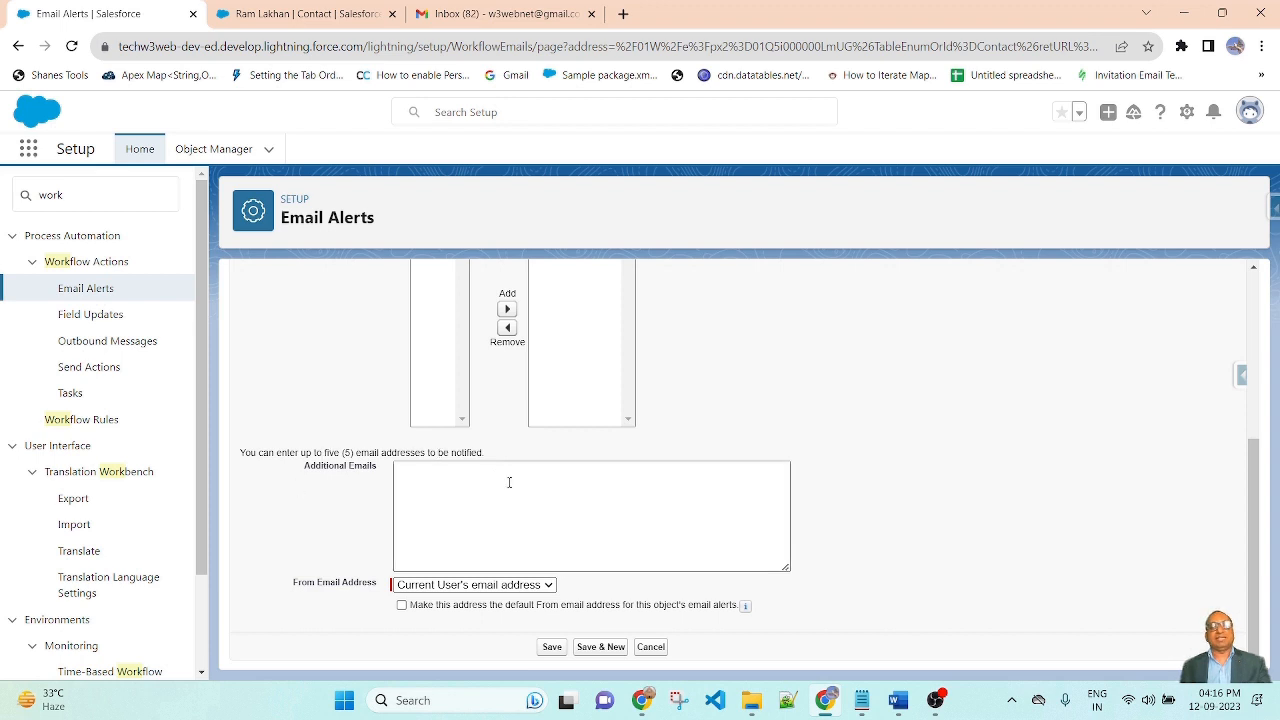
{"action": "scroll", "coordinate": [871, 514], "scroll_direction": "up", "scroll_amount": 2}
{"action": "scroll", "coordinate": [871, 514], "scroll_direction": "down", "scroll_amount": 2}
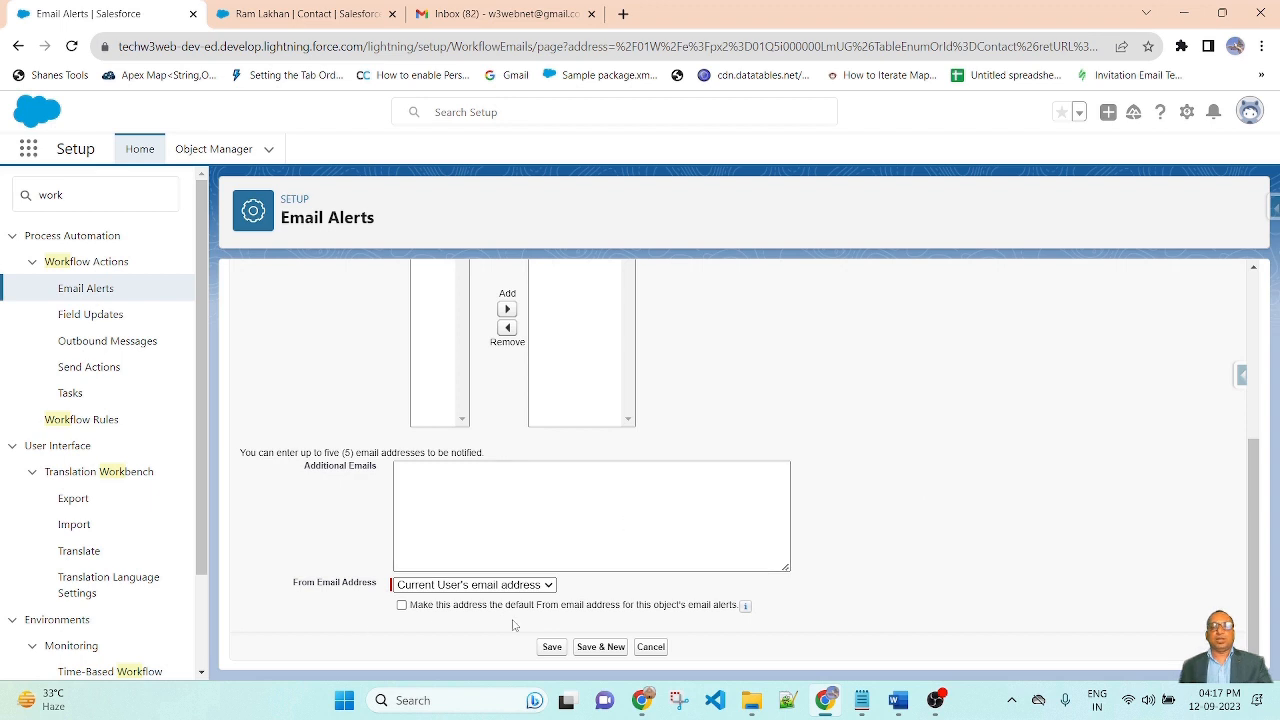
{"action": "left_click", "coordinate": [553, 647]}
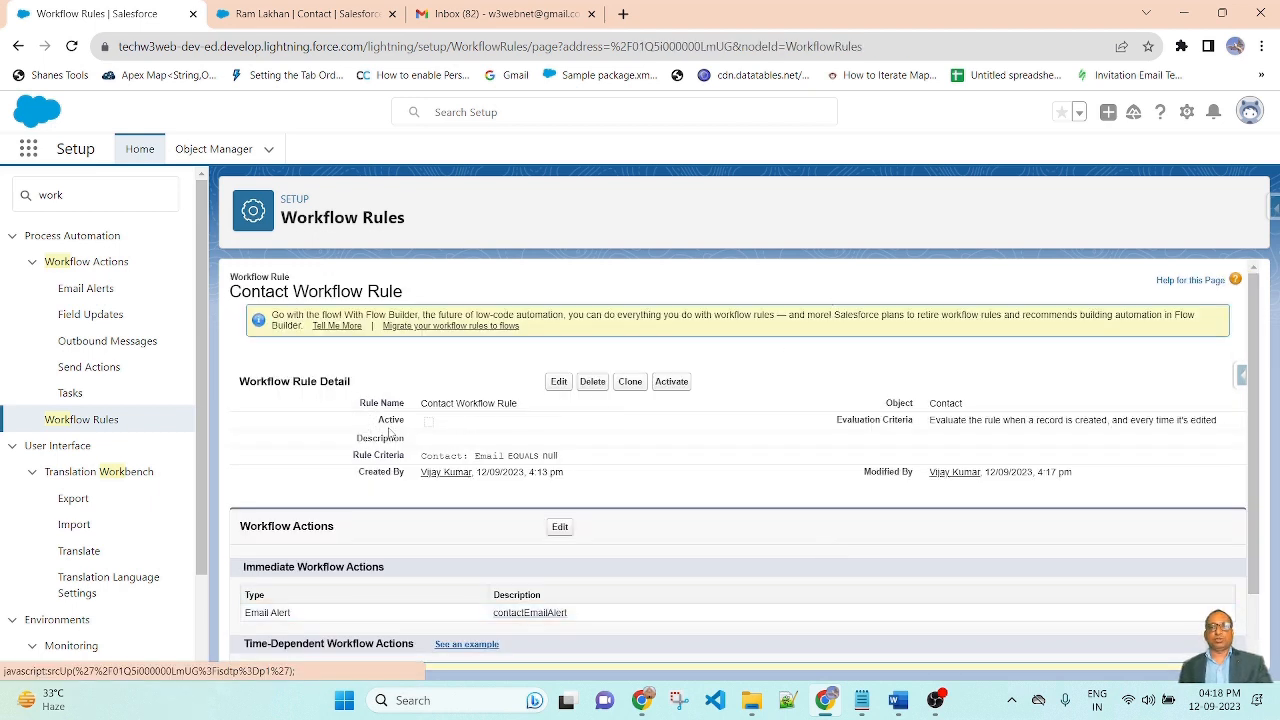
Activate the Contact Workflow Rule from the Workflow Rules list and view its Email NOT EQUAL TO null criterion
{"action": "left_click", "coordinate": [84, 420]}
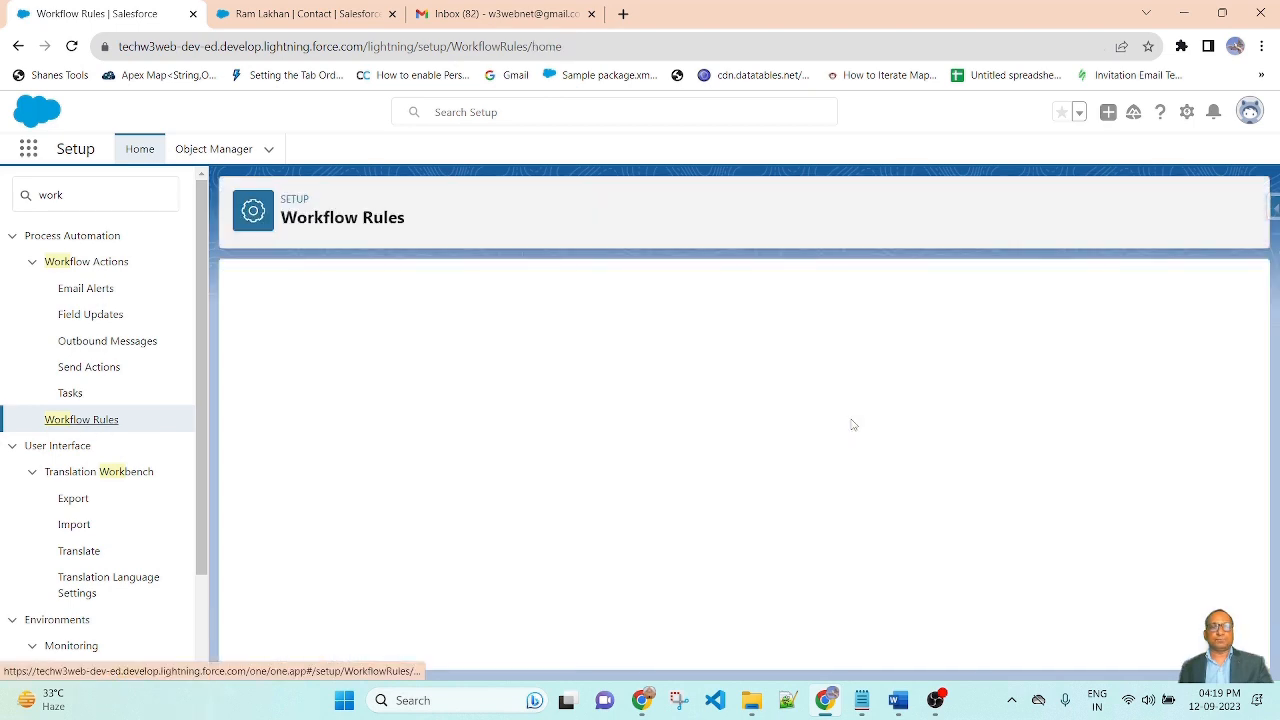
{"action": "scroll", "coordinate": [855, 424], "scroll_direction": "down", "scroll_amount": 2}
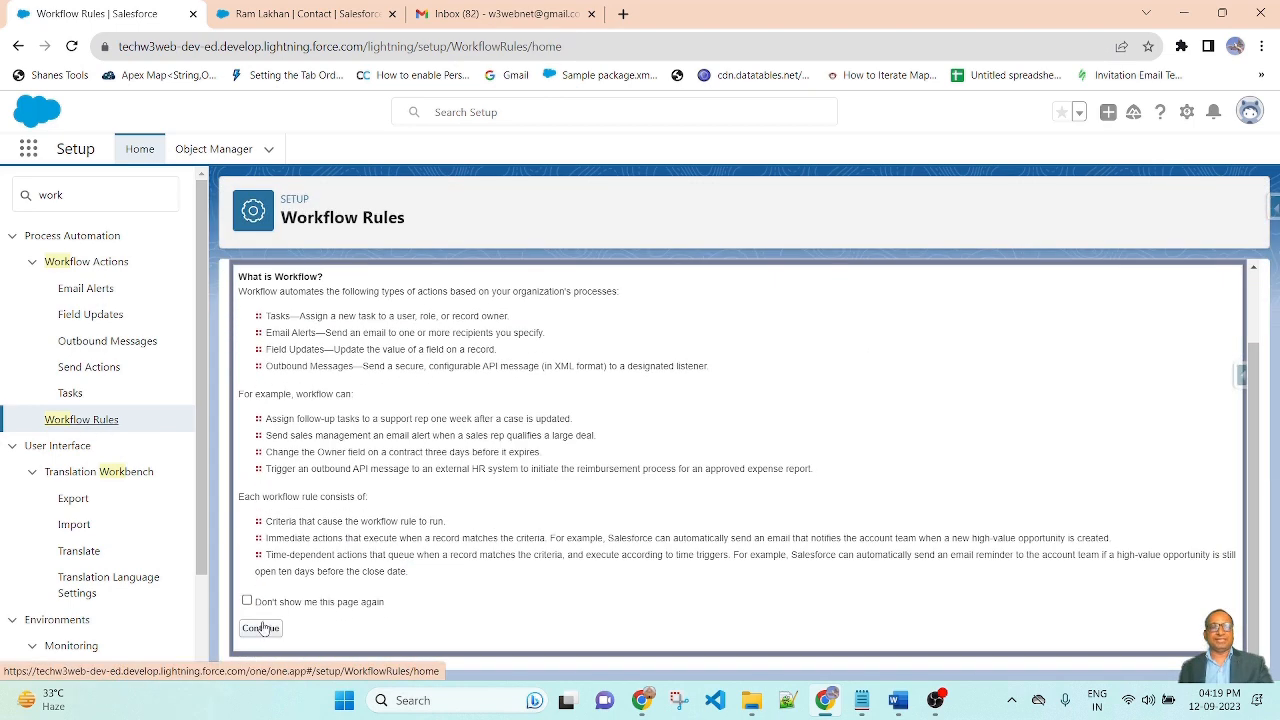
{"action": "left_click", "coordinate": [262, 628]}
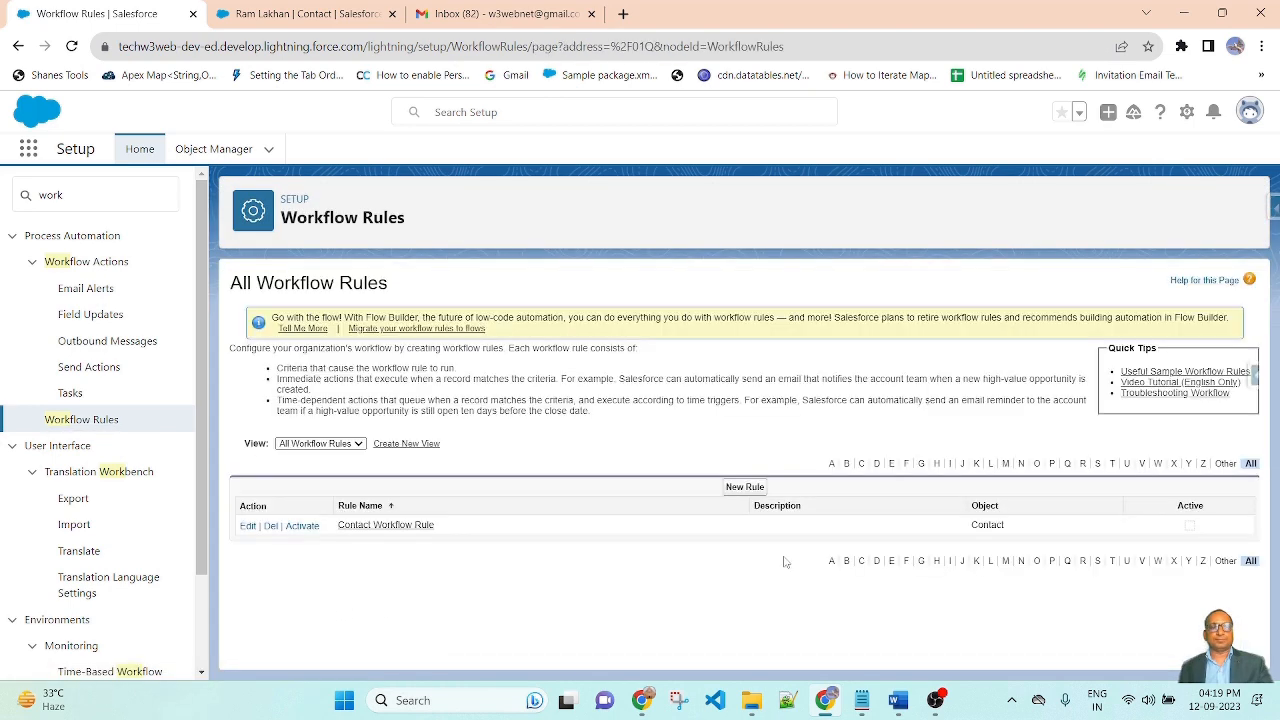
{"action": "left_click", "coordinate": [302, 527]}
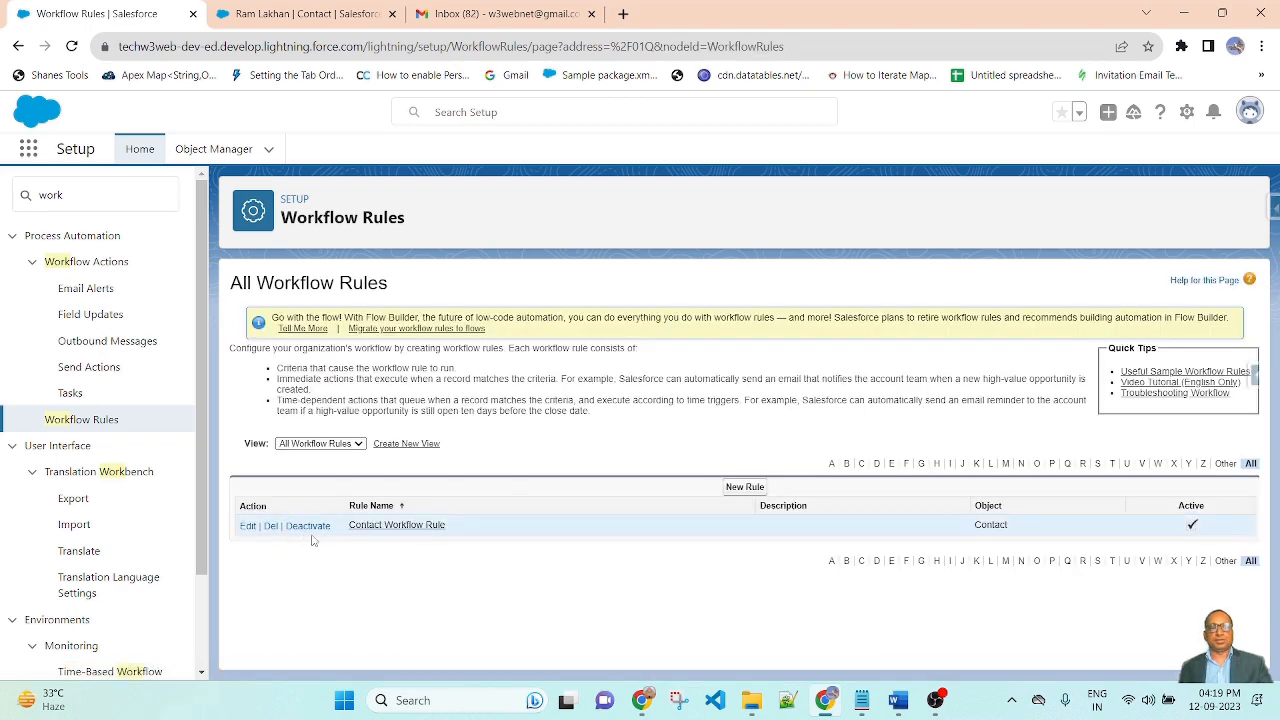
{"action": "left_click", "coordinate": [408, 527]}
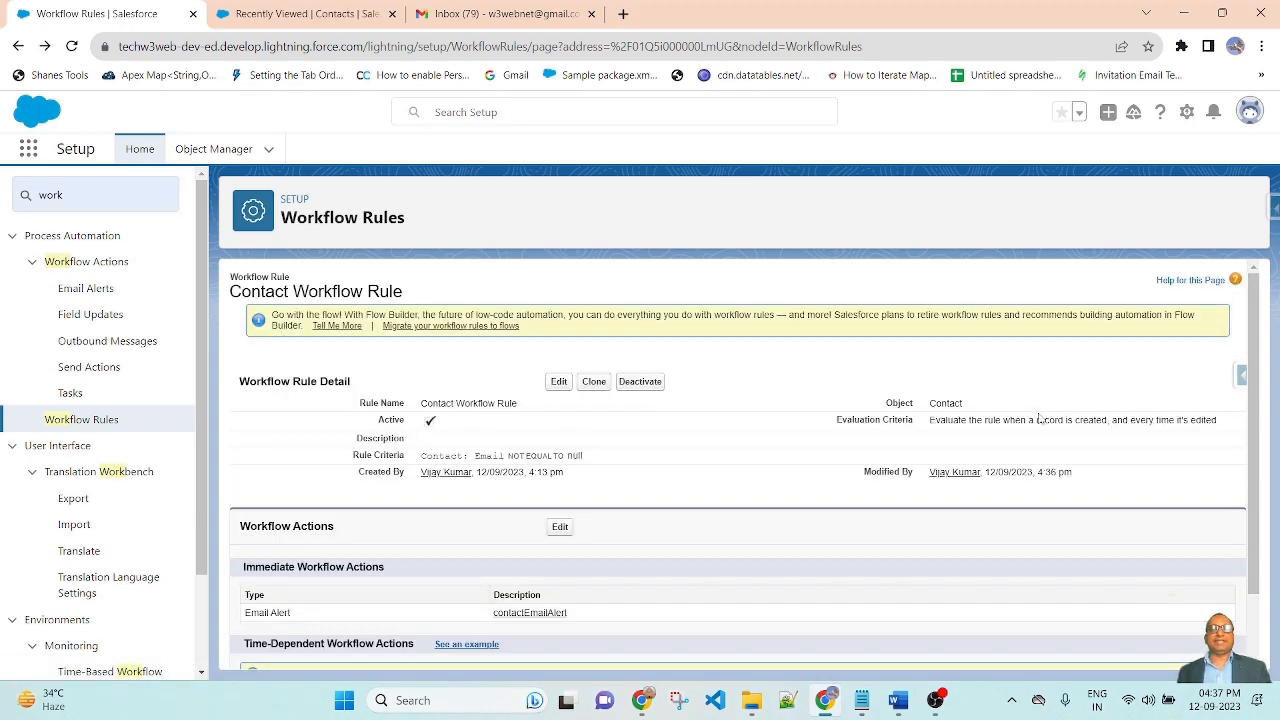
Start a new contact from the Contacts list with the Sales Marketing record type
{"action": "left_click", "coordinate": [340, 12]}
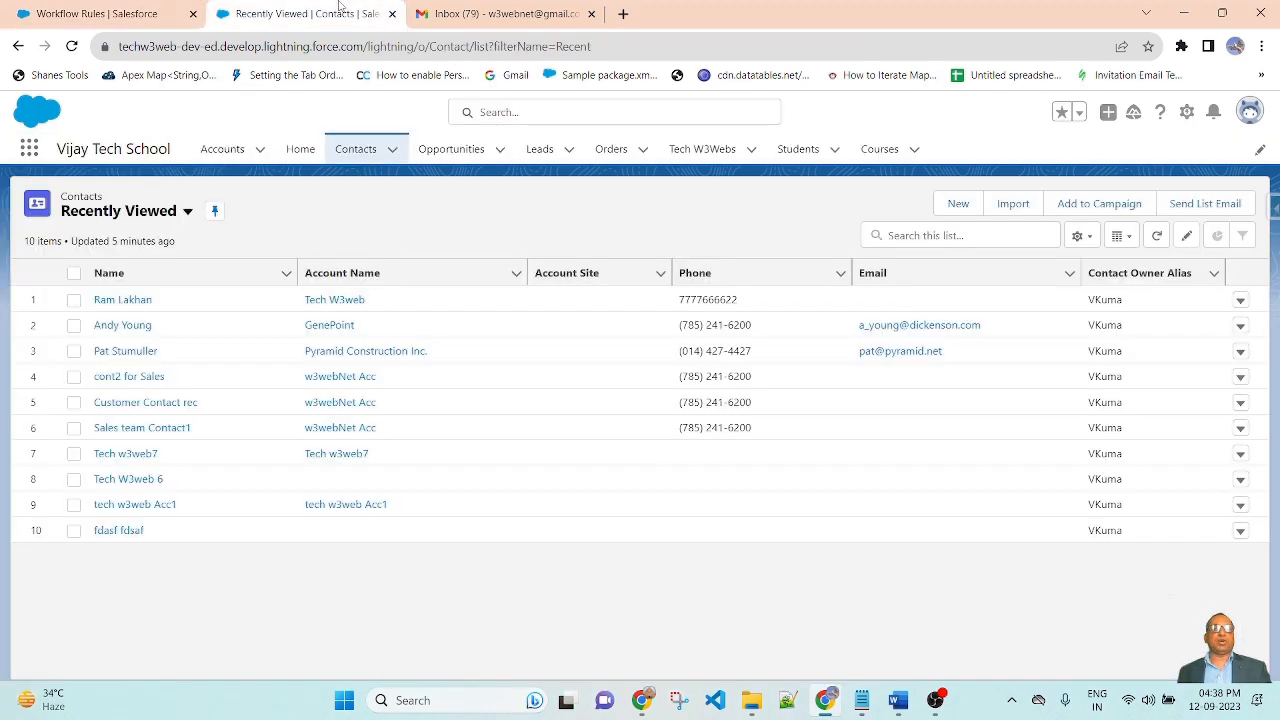
{"action": "left_click", "coordinate": [355, 158]}
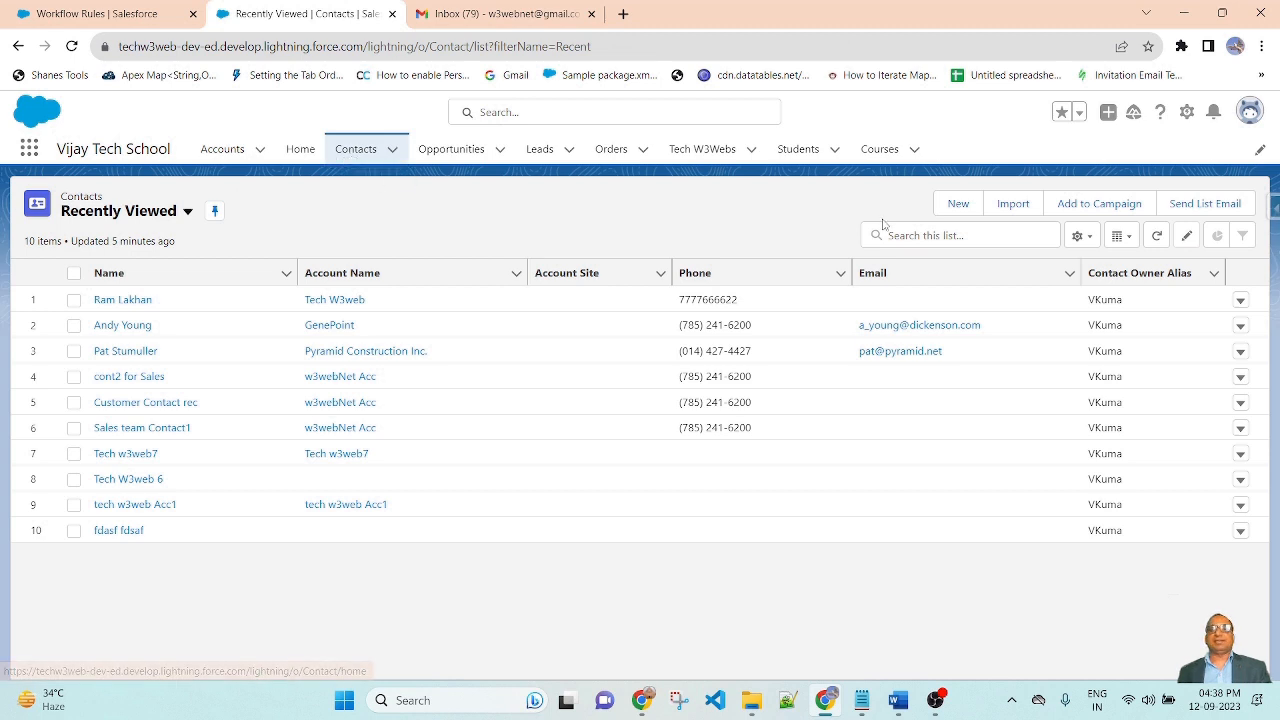
{"action": "left_click", "coordinate": [956, 206]}
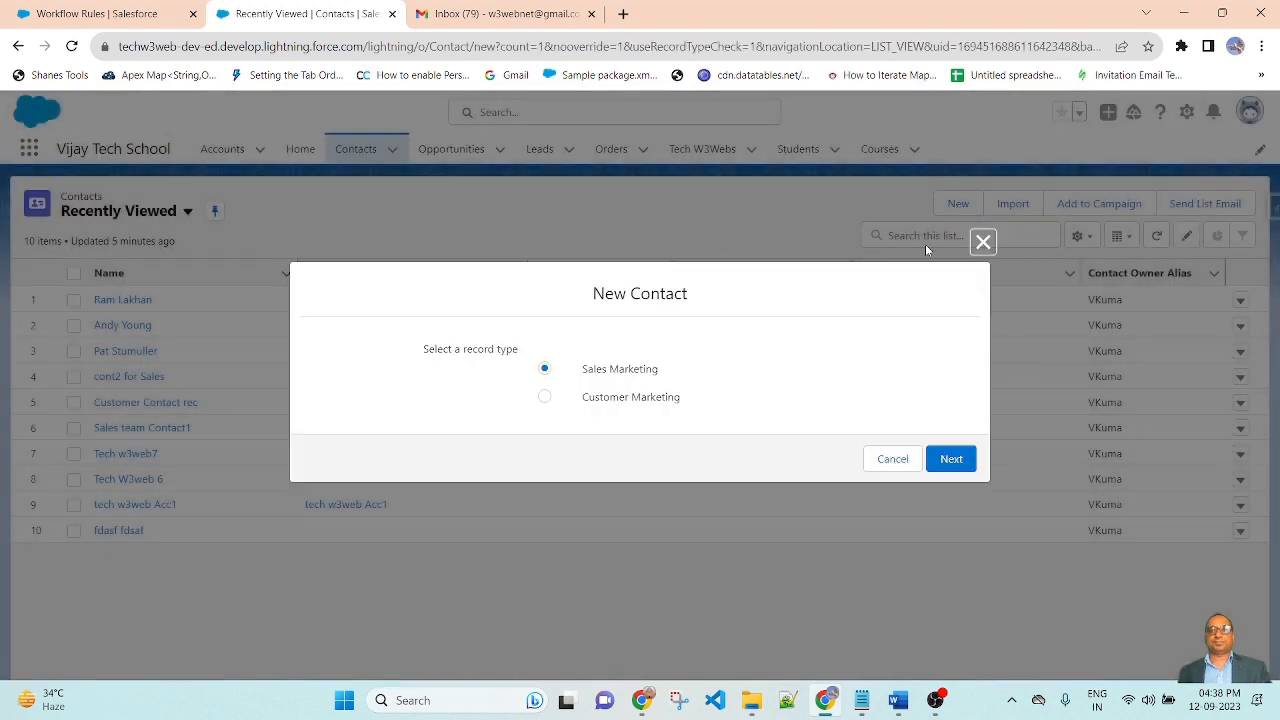
{"action": "left_click", "coordinate": [955, 459]}
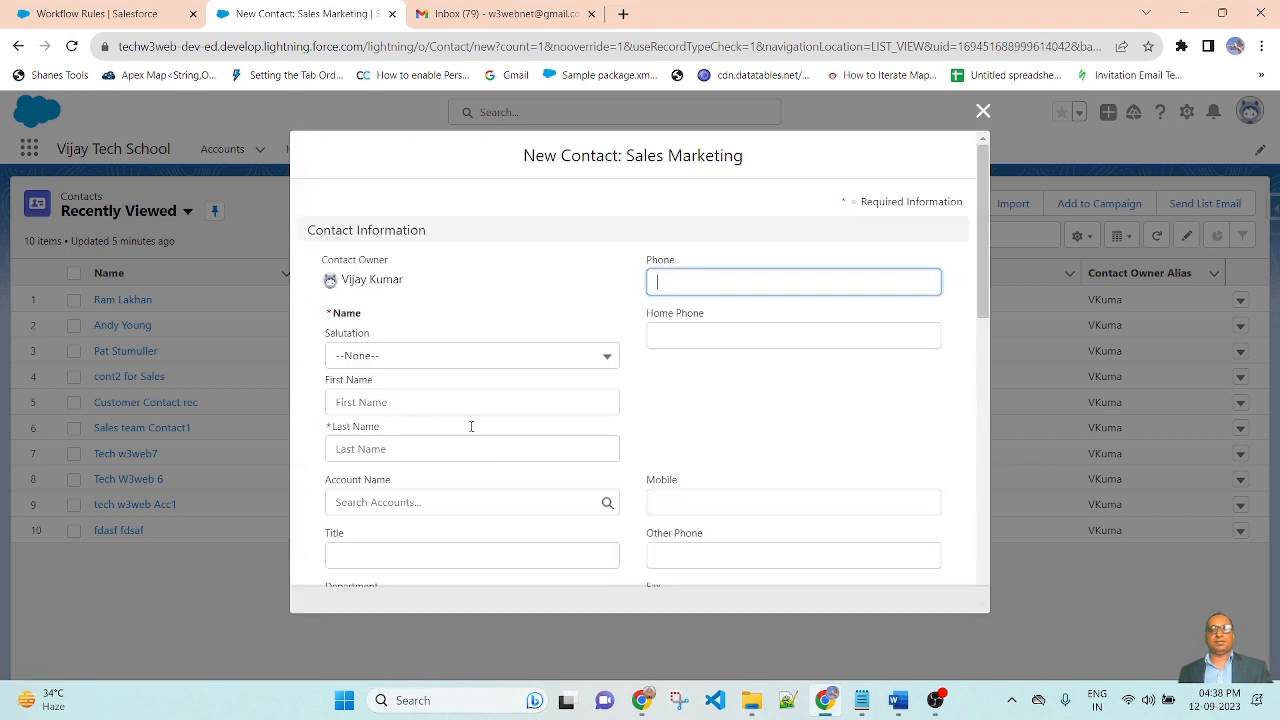
Set salutation Mr. and enter the contact's first and last name
{"action": "left_click", "coordinate": [461, 358]}
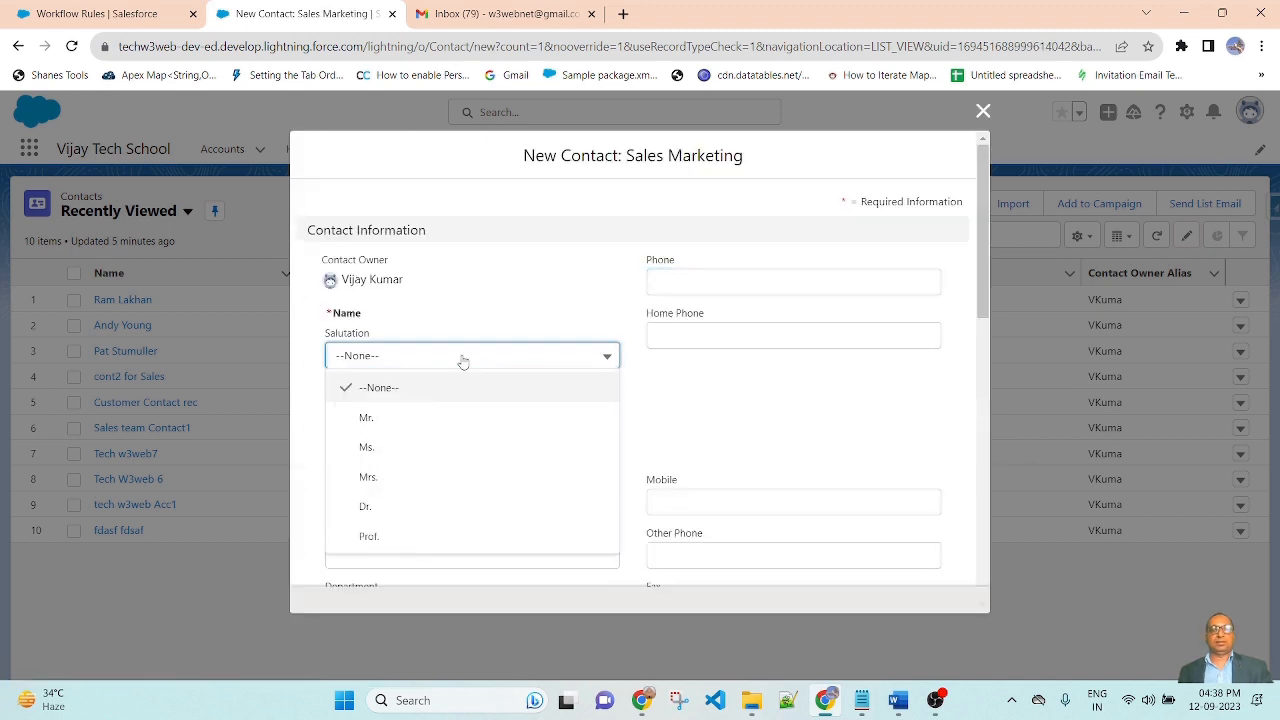
{"action": "left_click", "coordinate": [392, 418]}
{"action": "left_click", "coordinate": [389, 404]}
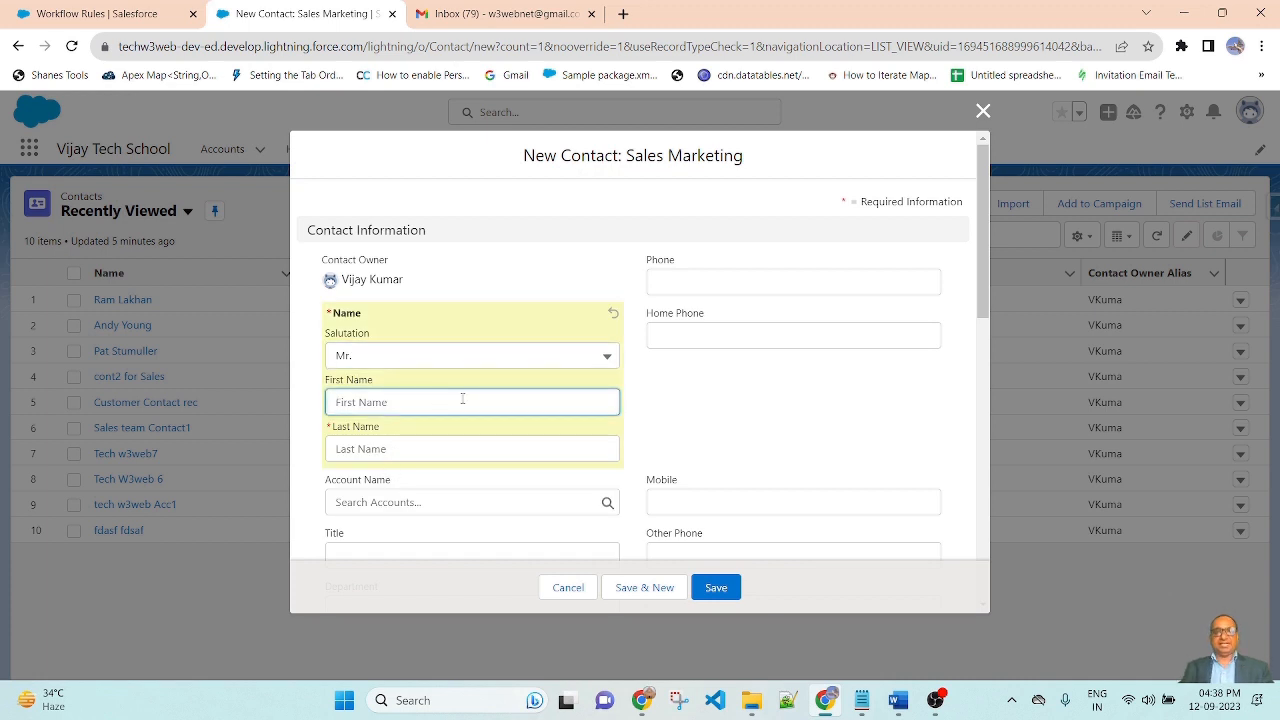
{"action": "key", "text": "Tab"}
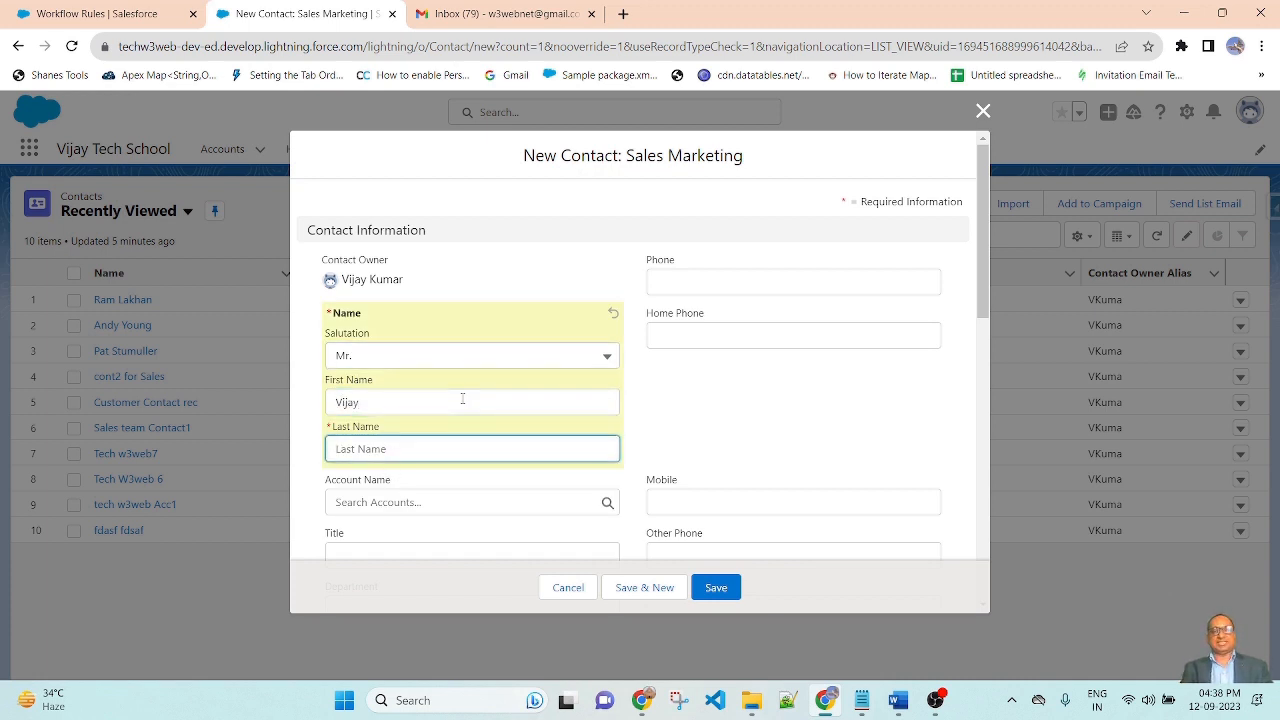
{"action": "left_click", "coordinate": [751, 451]}
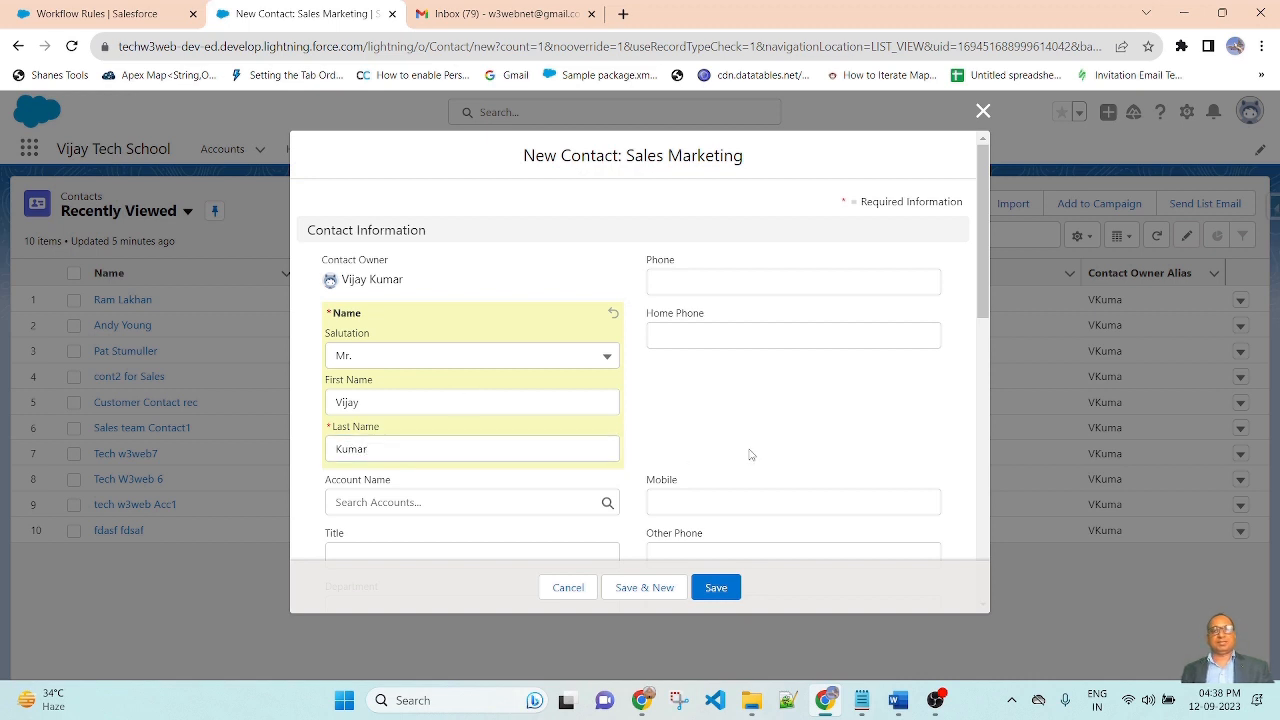
Choose Tech W3web as the contact's account
{"action": "scroll", "coordinate": [419, 409], "scroll_direction": "down", "scroll_amount": 2}
{"action": "left_click", "coordinate": [408, 337]}
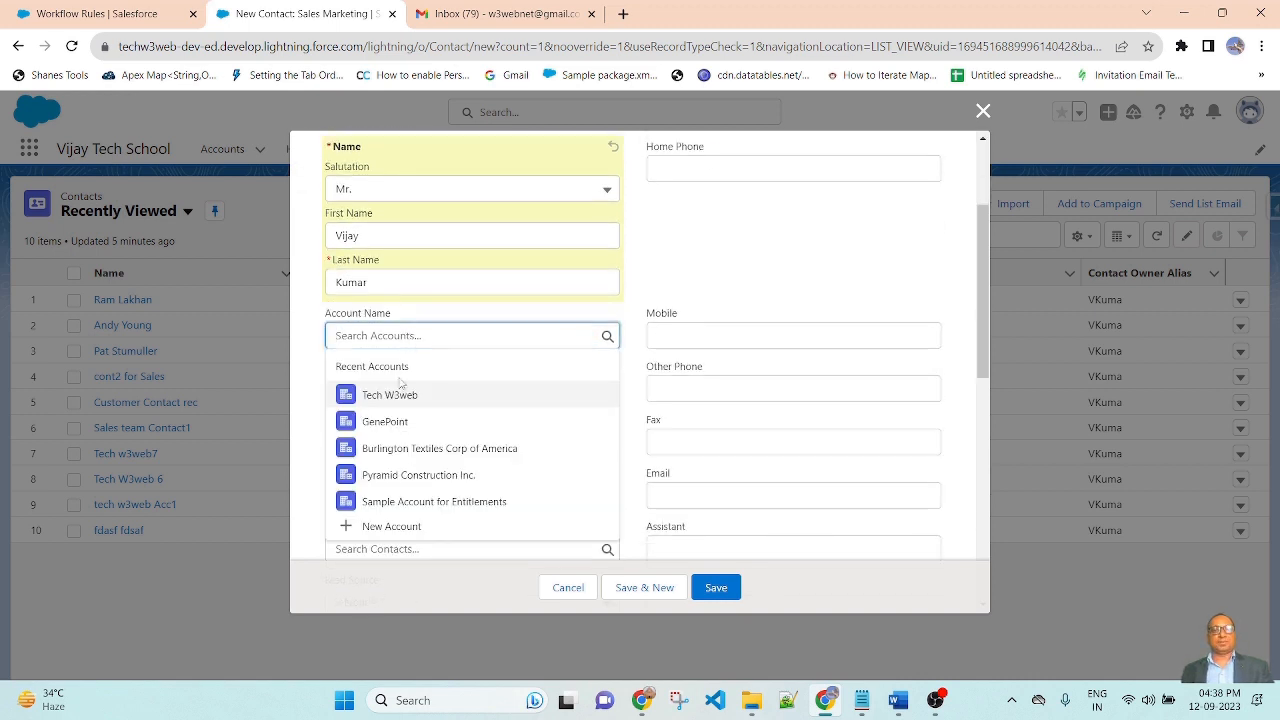
{"action": "left_click", "coordinate": [400, 397]}
{"action": "scroll", "coordinate": [549, 526], "scroll_direction": "down", "scroll_amount": 1}
{"action": "scroll", "coordinate": [737, 526], "scroll_direction": "up", "scroll_amount": 3}
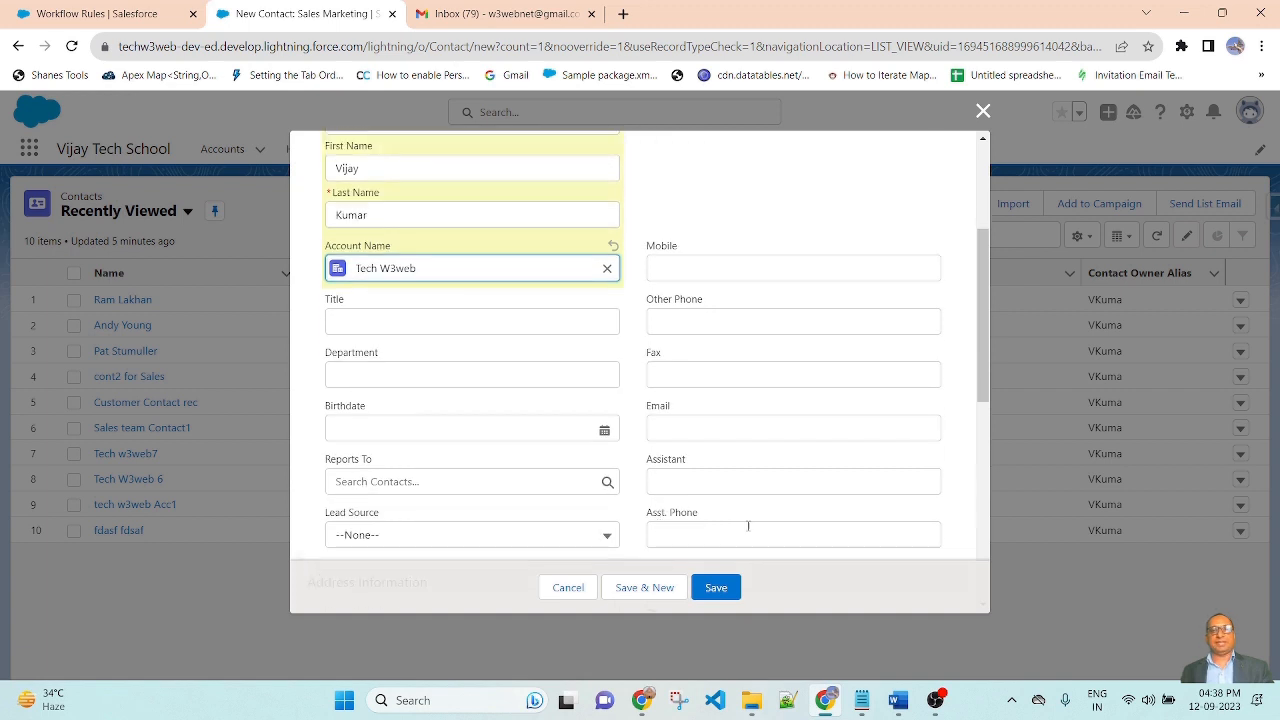
{"action": "scroll", "coordinate": [781, 440], "scroll_direction": "down", "scroll_amount": 2}
{"action": "scroll", "coordinate": [781, 440], "scroll_direction": "down", "scroll_amount": 1}
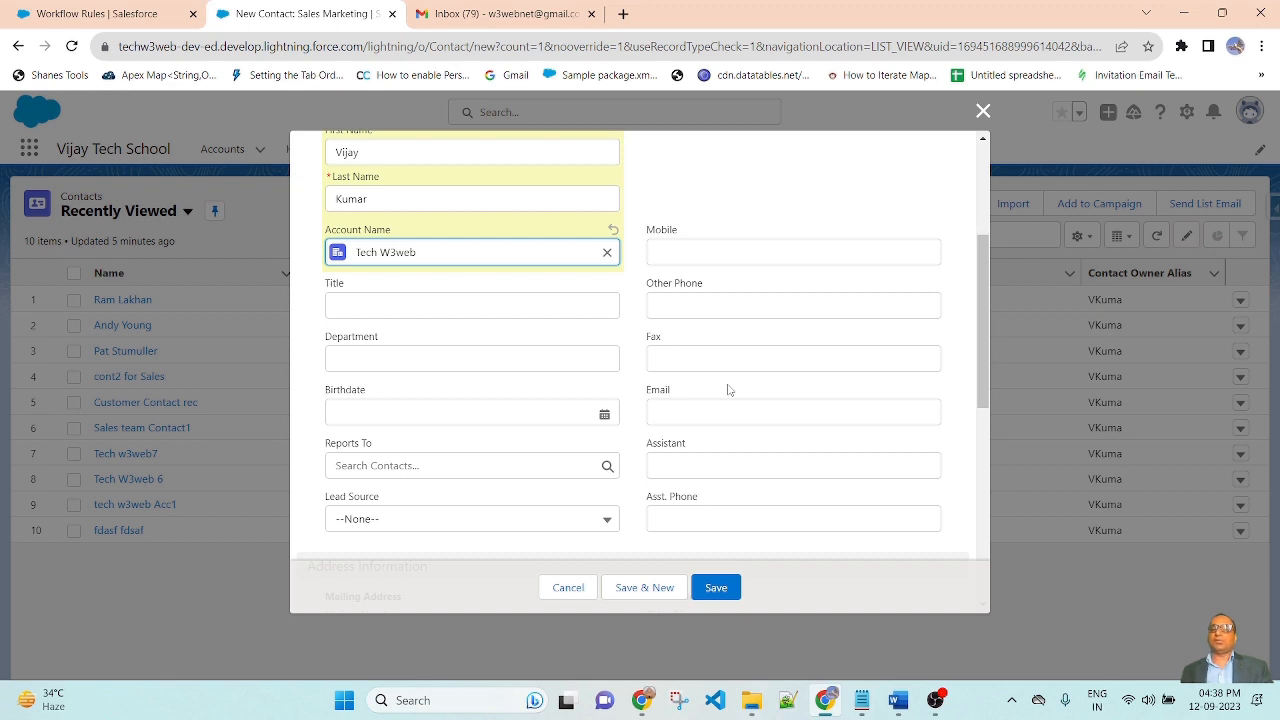
Enter the contact's e-mail address and save the new contact
{"action": "left_click", "coordinate": [670, 406]}
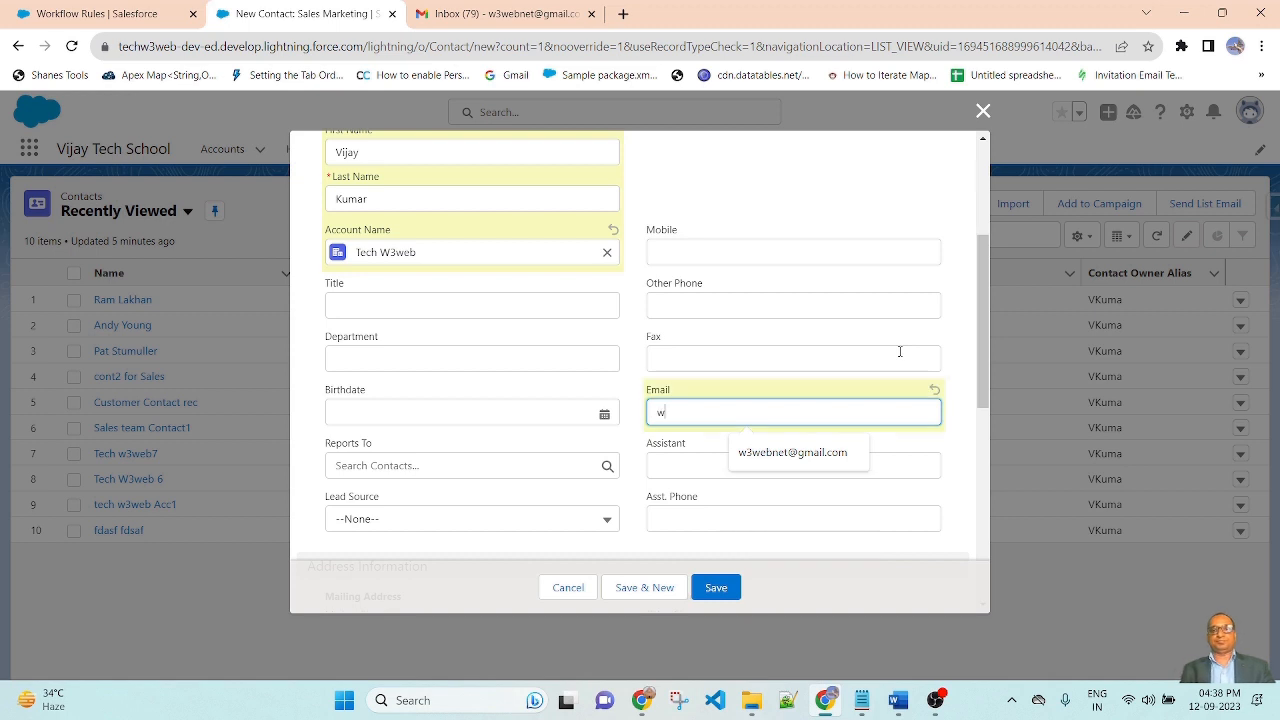
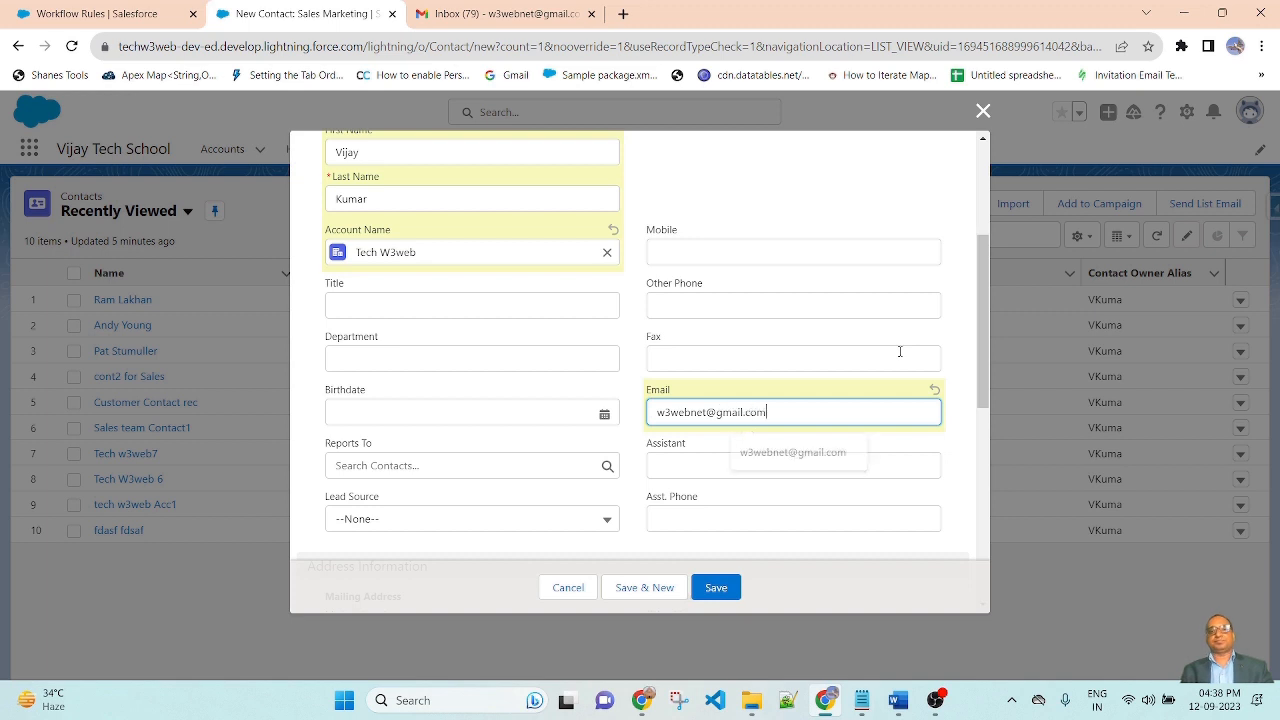
{"action": "left_click", "coordinate": [628, 337]}
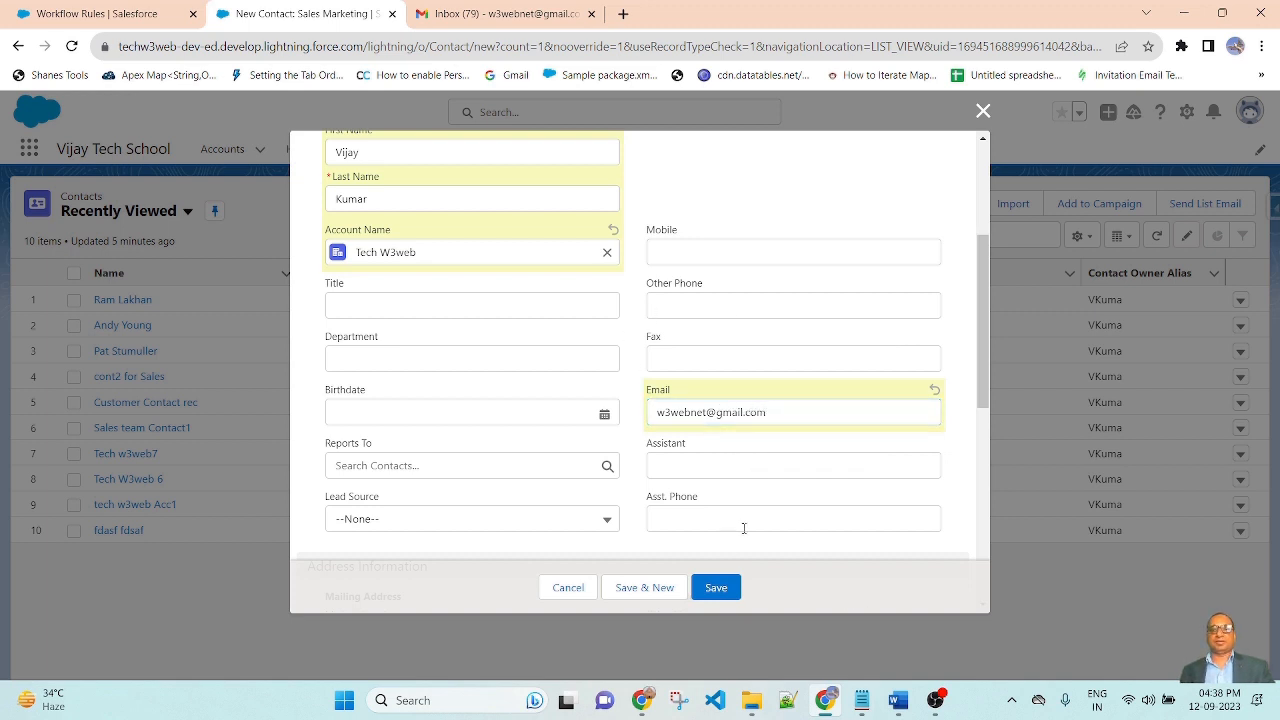
{"action": "scroll", "coordinate": [743, 528], "scroll_direction": "down", "scroll_amount": 2}
{"action": "left_click", "coordinate": [716, 587]}
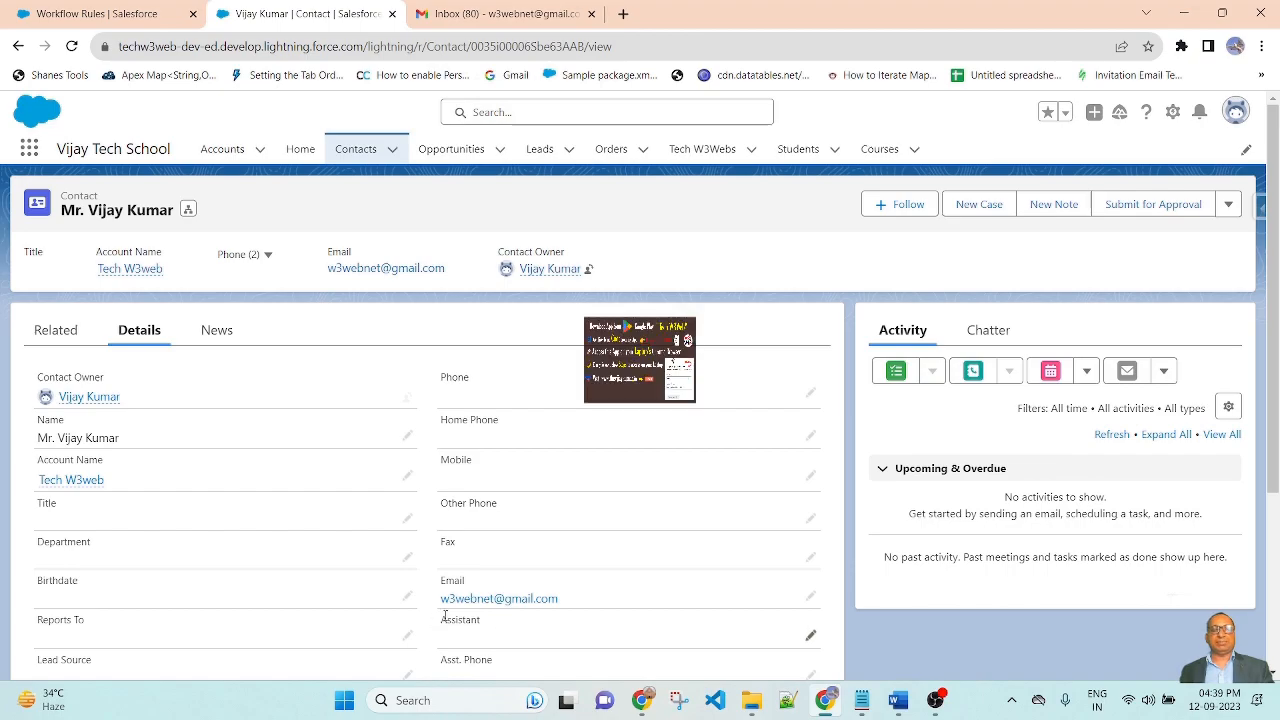
Switch to the Gmail inbox to find the 'Welcome to new registration!' email
{"action": "left_click", "coordinate": [505, 14]}
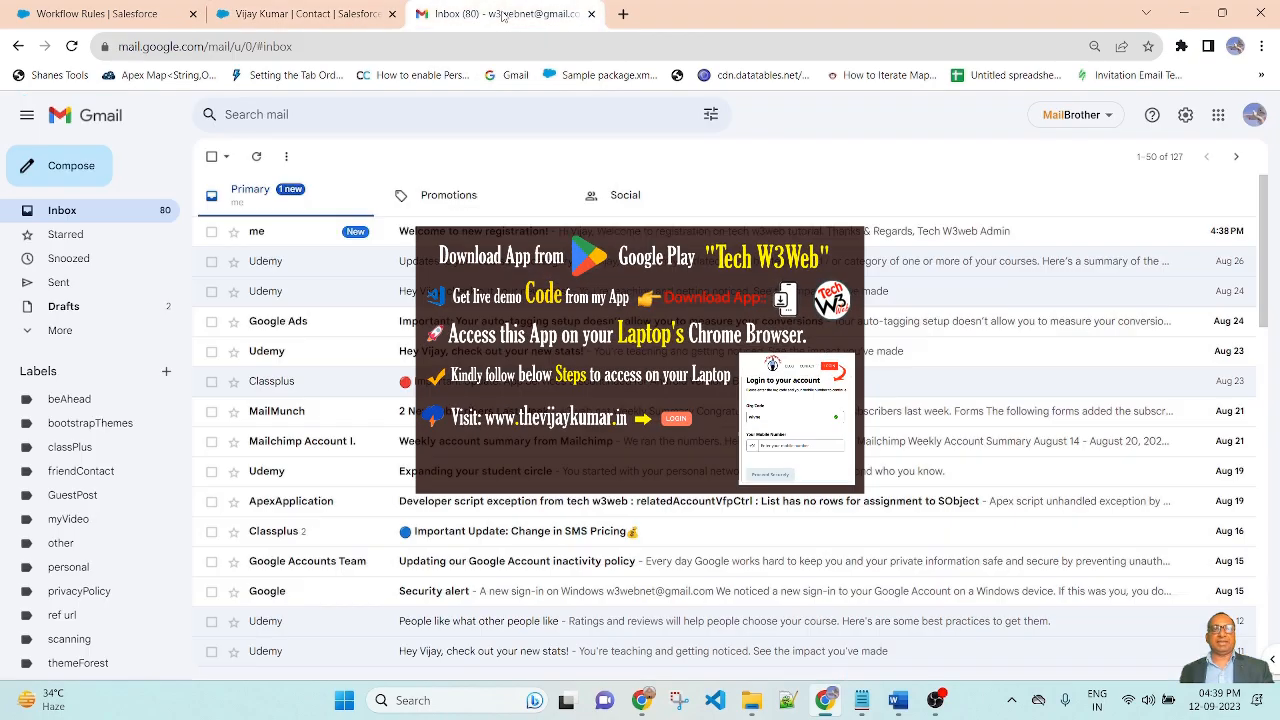